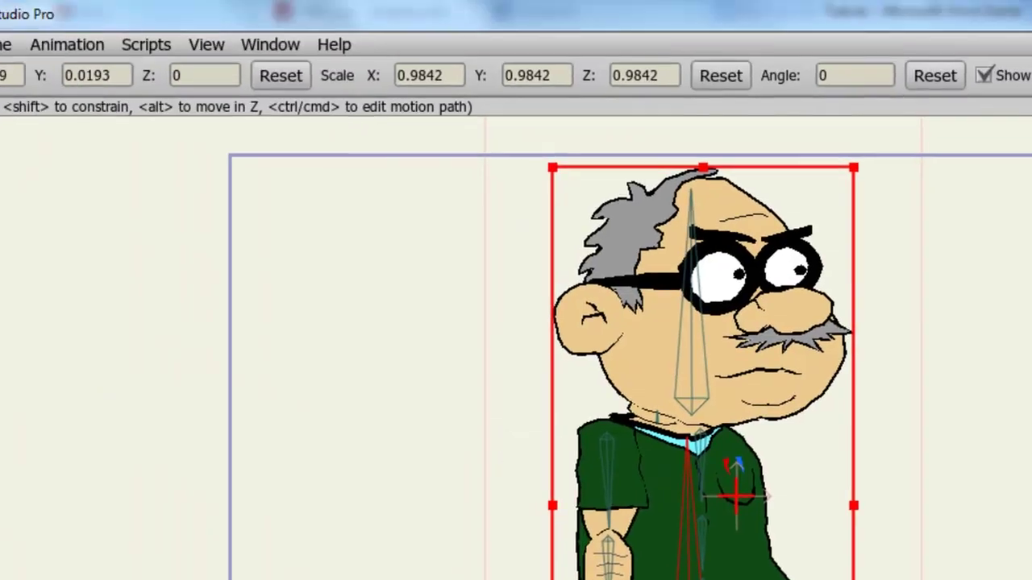
Open the Actions window from the Window menu and start a new action.
{"action": "left_click", "coordinate": [284, 47]}
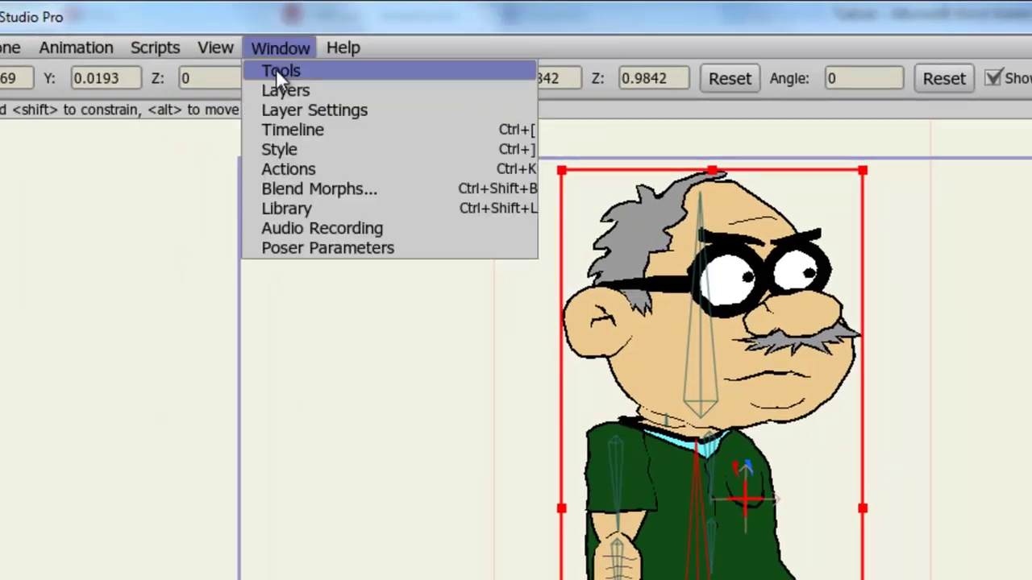
{"action": "left_click", "coordinate": [266, 168]}
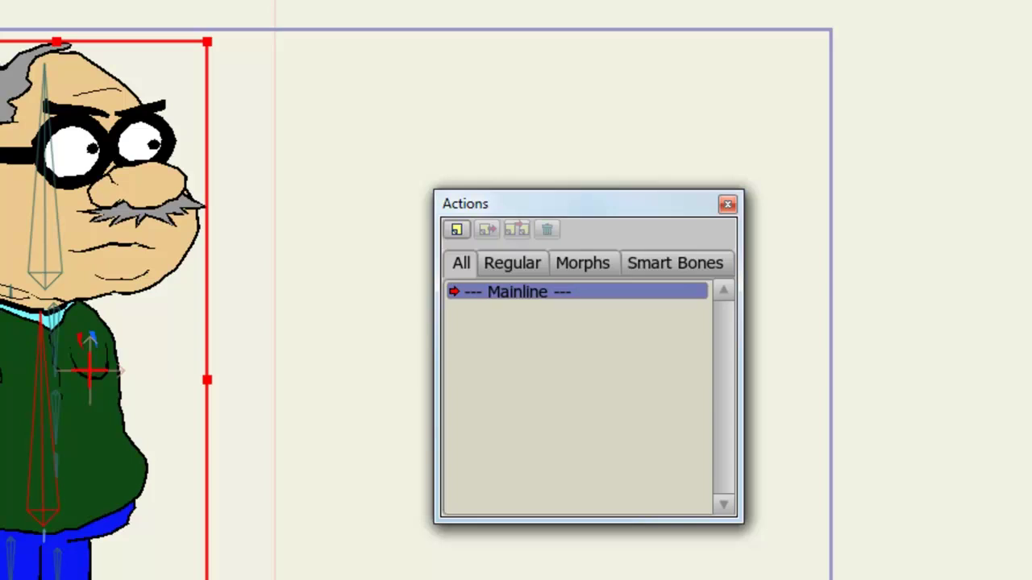
{"action": "left_click", "coordinate": [457, 230]}
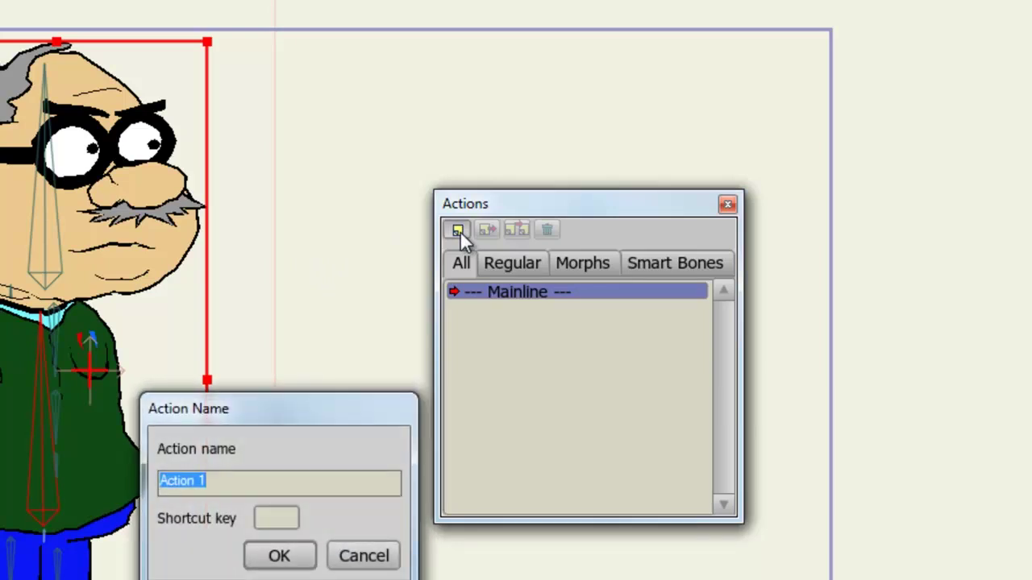
Name the new action 'Arms' and confirm it.
{"action": "type", "text": "Arms"}
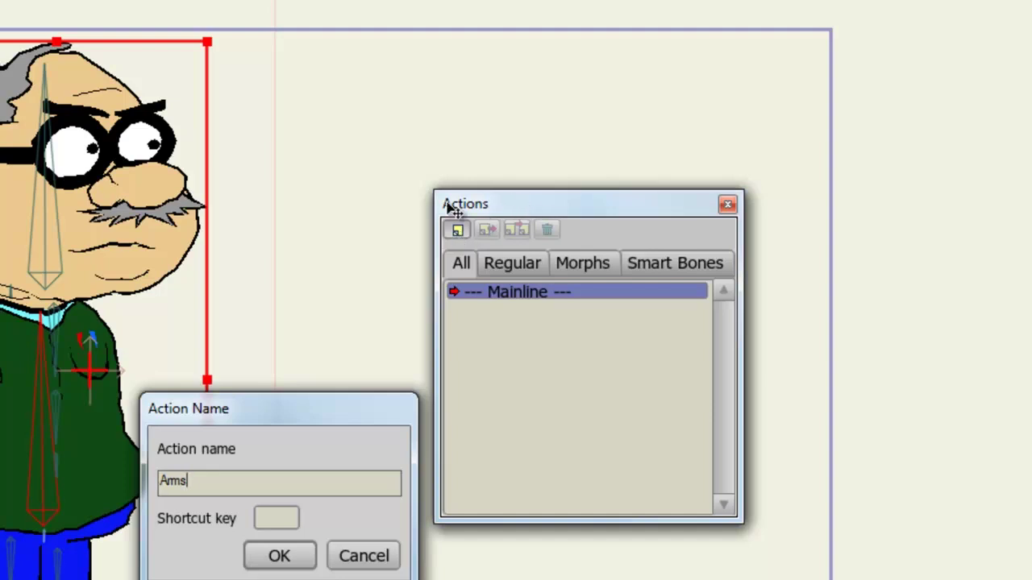
{"action": "left_click", "coordinate": [294, 565]}
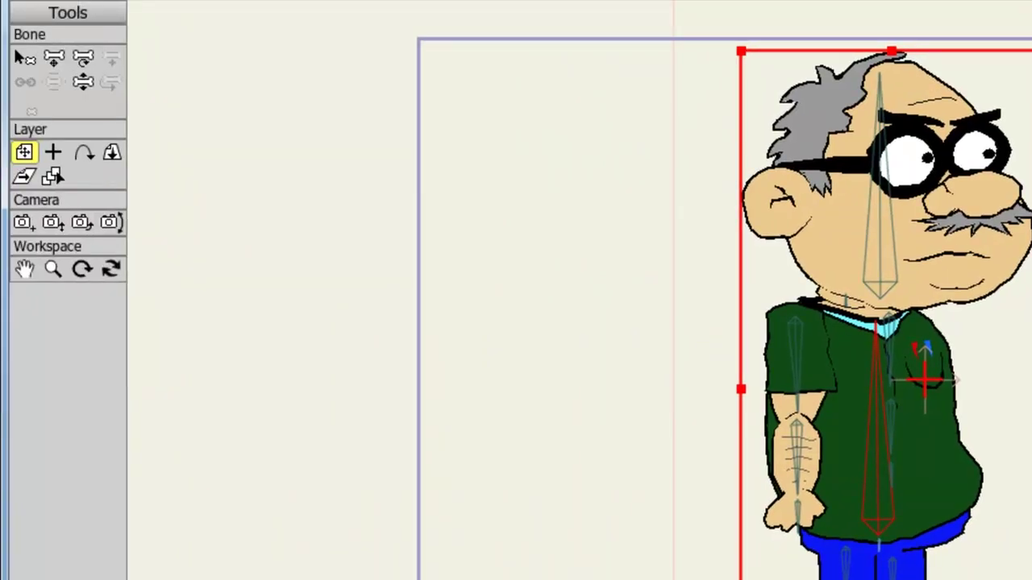
{"action": "left_click", "coordinate": [83, 84]}
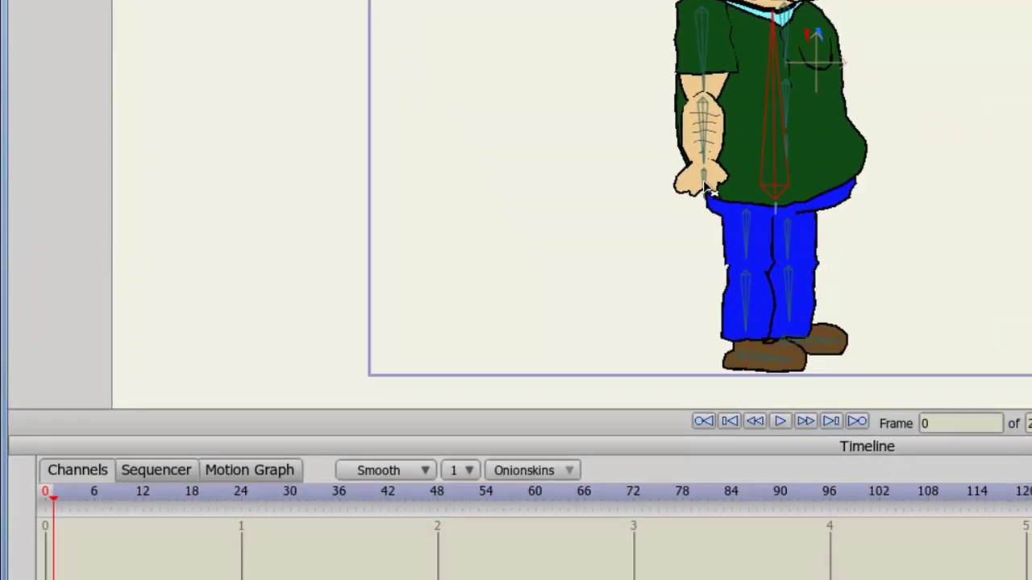
Fold the arm across the belly at frame 0, then swing it outstretched at frame 12.
{"action": "left_click_drag", "start_coordinate": [706, 191], "coordinate": [858, 134]}
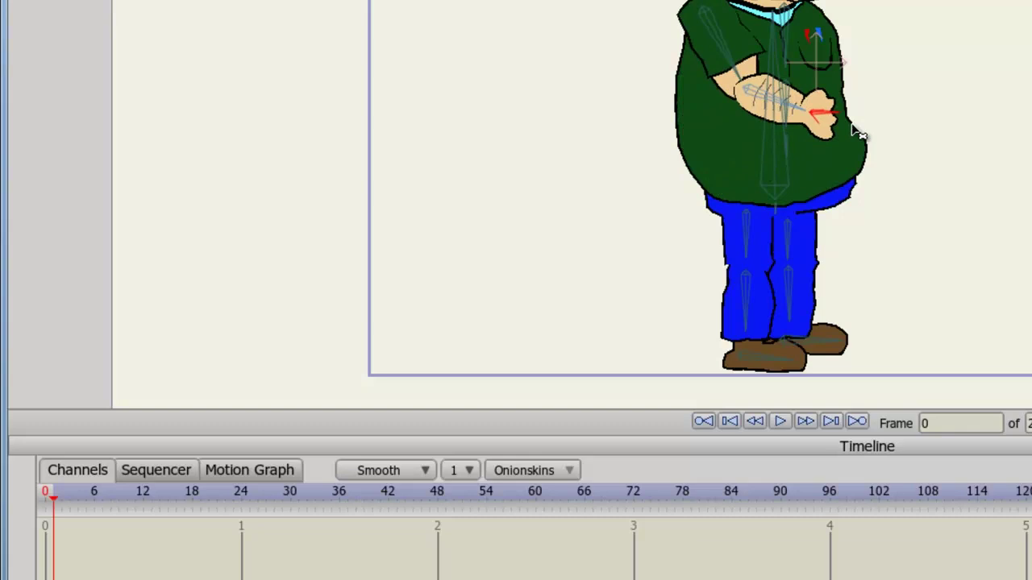
{"action": "left_click_drag", "start_coordinate": [792, 157], "coordinate": [692, 196]}
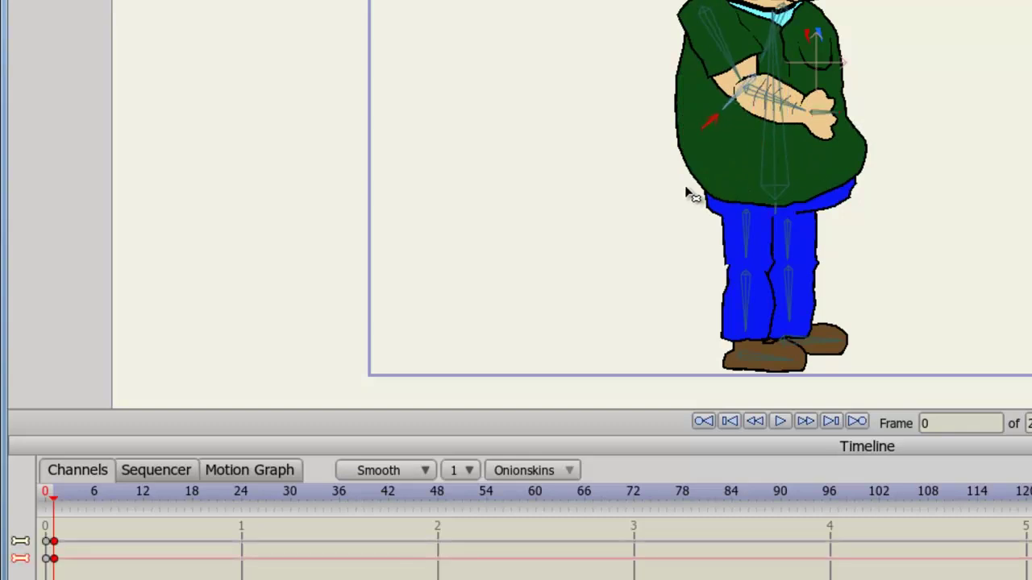
{"action": "key", "text": "space"}
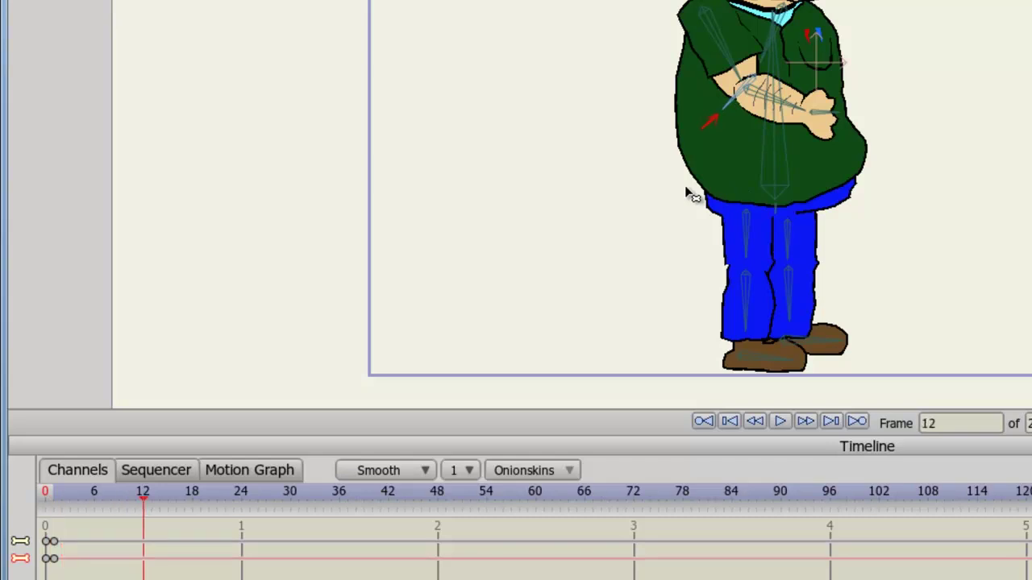
{"action": "left_click_drag", "start_coordinate": [709, 134], "coordinate": [876, 218]}
{"action": "left_click_drag", "start_coordinate": [825, 129], "coordinate": [542, 360]}
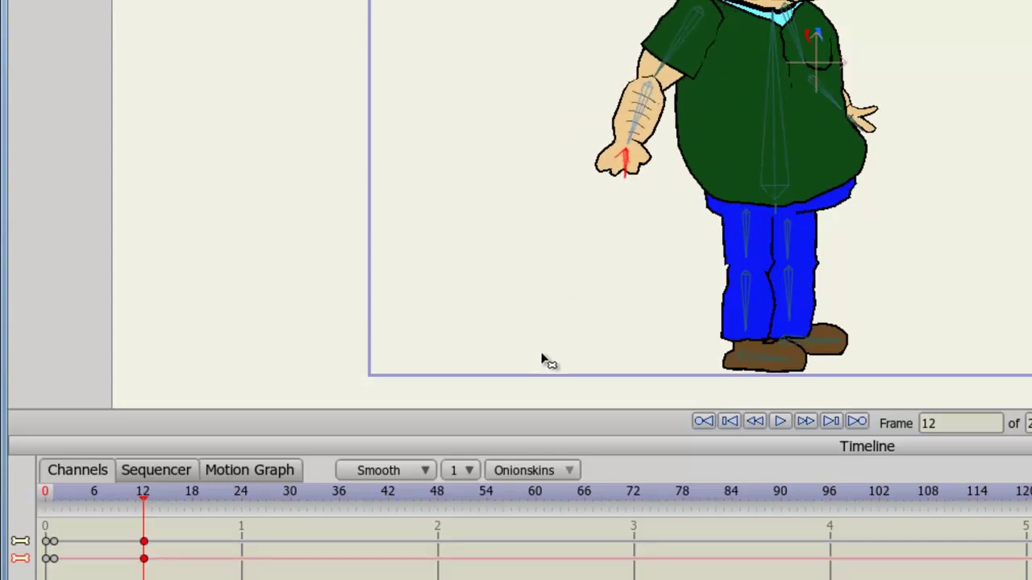
Bend the arm back onto the belly at frame 24 and raise the hand slightly.
{"action": "key", "text": "Right"}
{"action": "key", "text": "Right"}
{"action": "key", "text": "Right"}
{"action": "key", "text": "Right"}
{"action": "key", "text": "Right"}
{"action": "key", "text": "Right"}
{"action": "key", "text": "Right"}
{"action": "key", "text": "Right"}
{"action": "key", "text": "Right"}
{"action": "key", "text": "Right"}
{"action": "key", "text": "Right"}
{"action": "key", "text": "Right"}
{"action": "left_click_drag", "start_coordinate": [625, 161], "coordinate": [840, 177]}
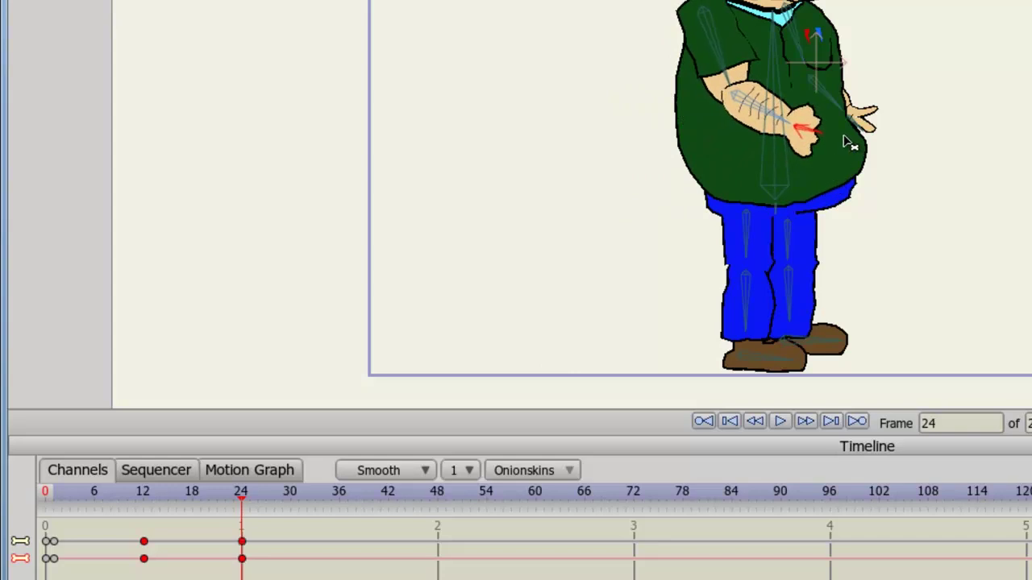
{"action": "left_click_drag", "start_coordinate": [862, 133], "coordinate": [747, 217]}
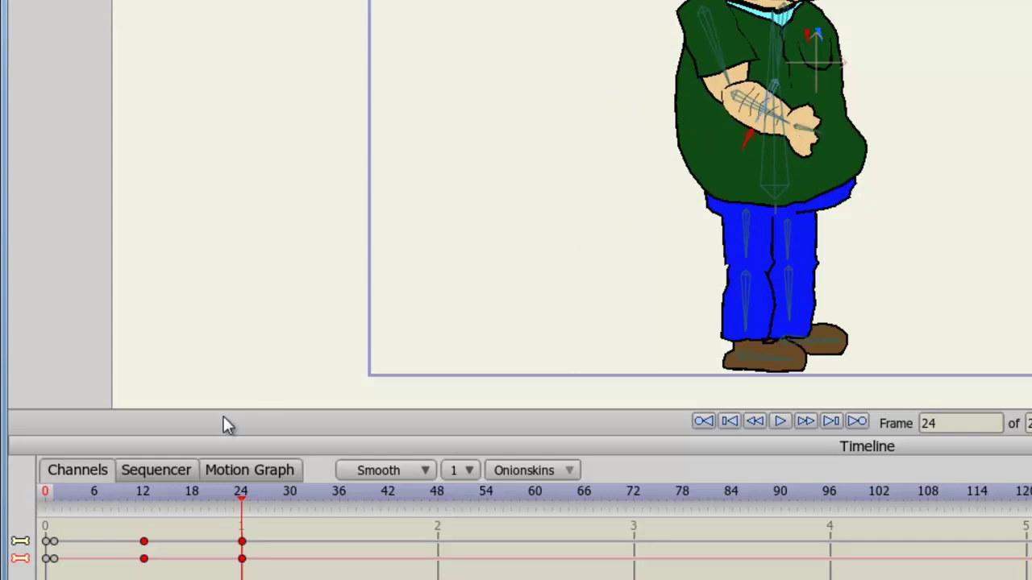
{"action": "left_click", "coordinate": [56, 494]}
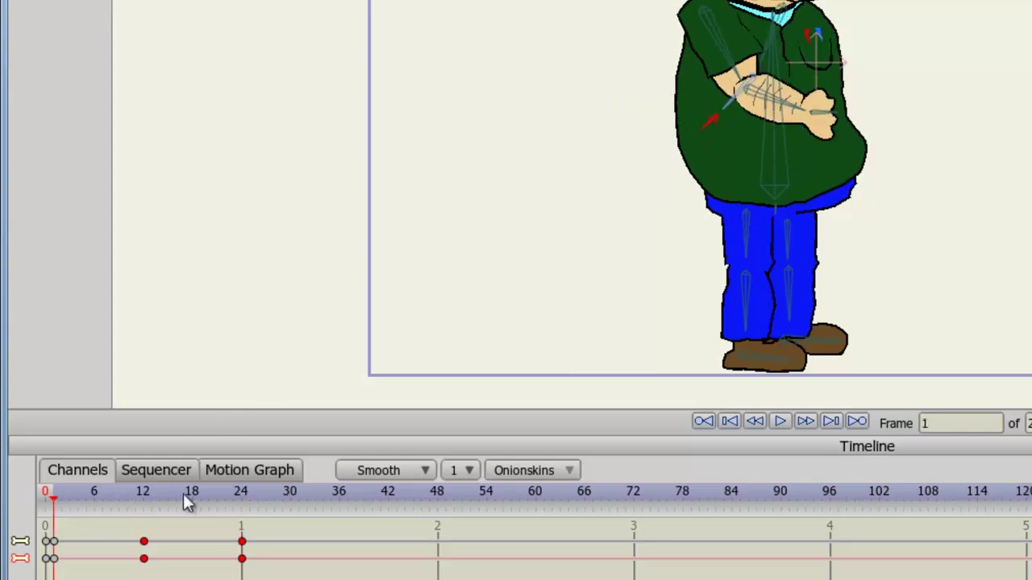
{"action": "left_click", "coordinate": [242, 493]}
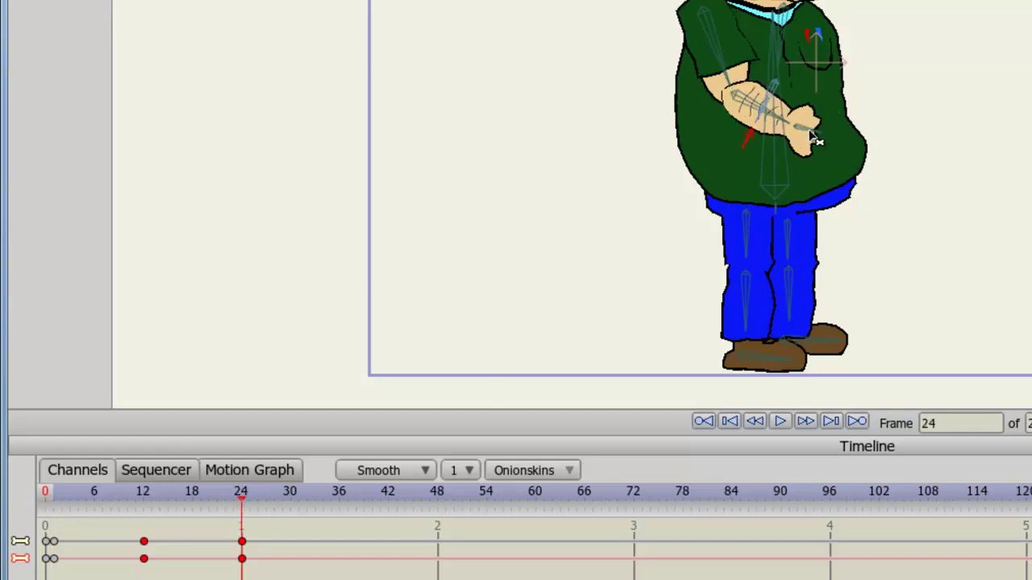
{"action": "left_click", "coordinate": [837, 119]}
{"action": "left_click_drag", "start_coordinate": [838, 123], "coordinate": [840, 110]}
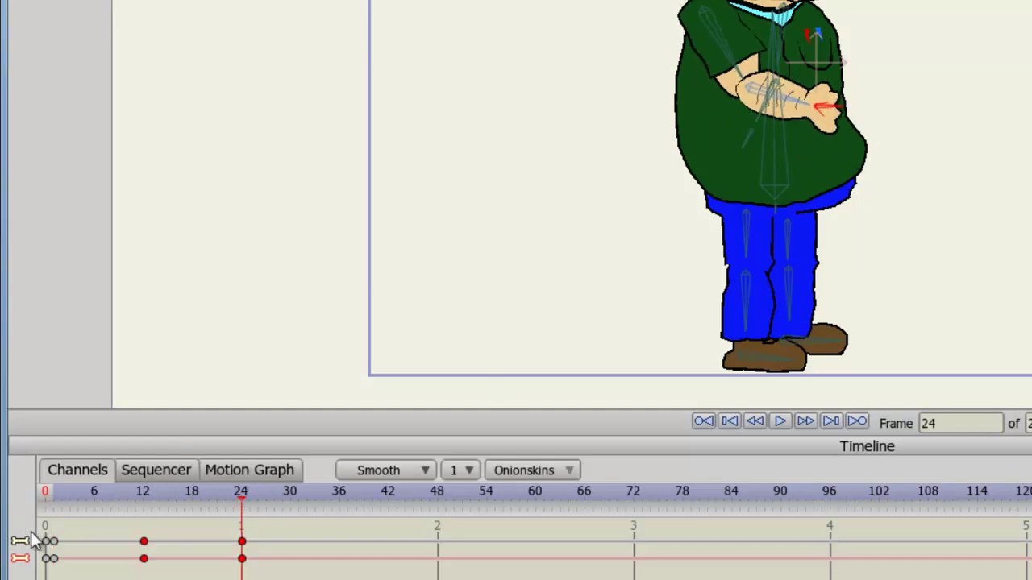
{"action": "left_click", "coordinate": [54, 493]}
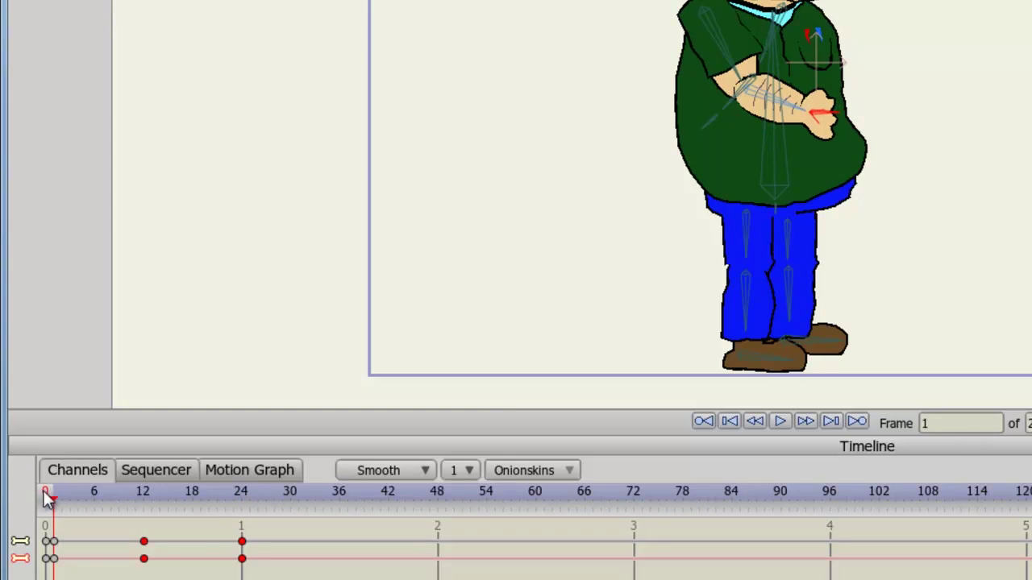
Rewind to frame 0 and play the Arms loop a few times, then stop it.
{"action": "left_click", "coordinate": [46, 495]}
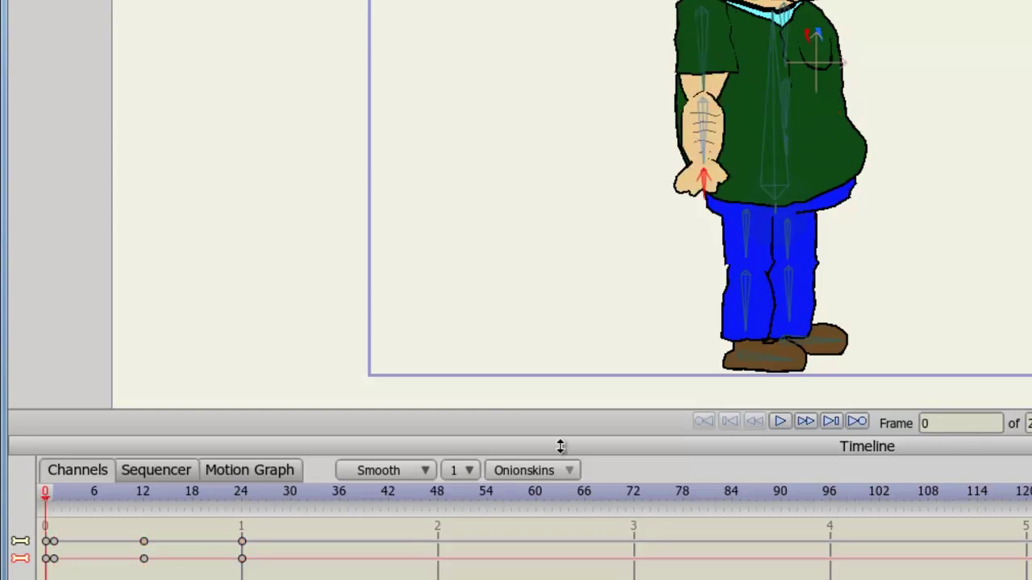
{"action": "left_click", "coordinate": [780, 422]}
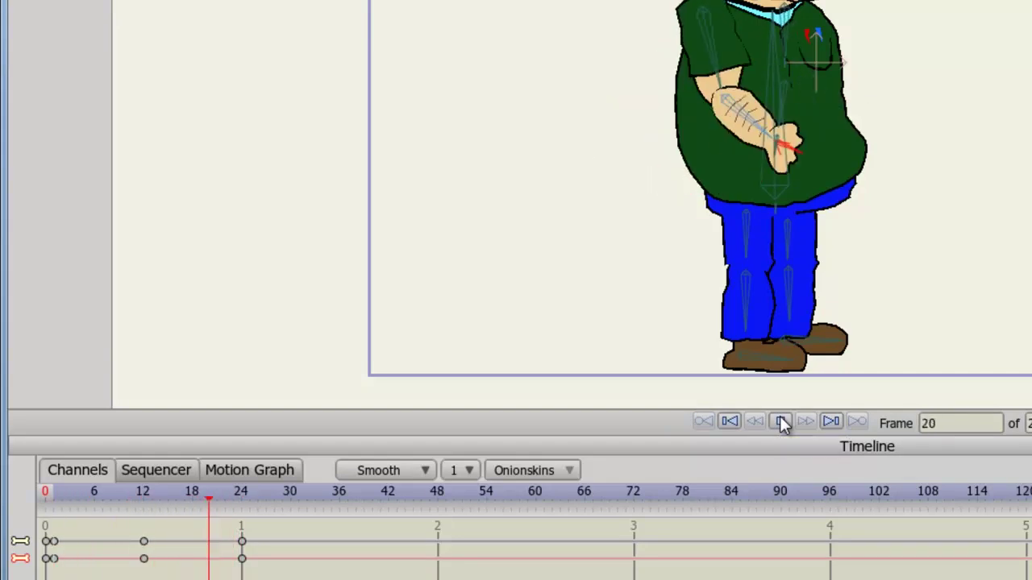
{"action": "left_click", "coordinate": [780, 422]}
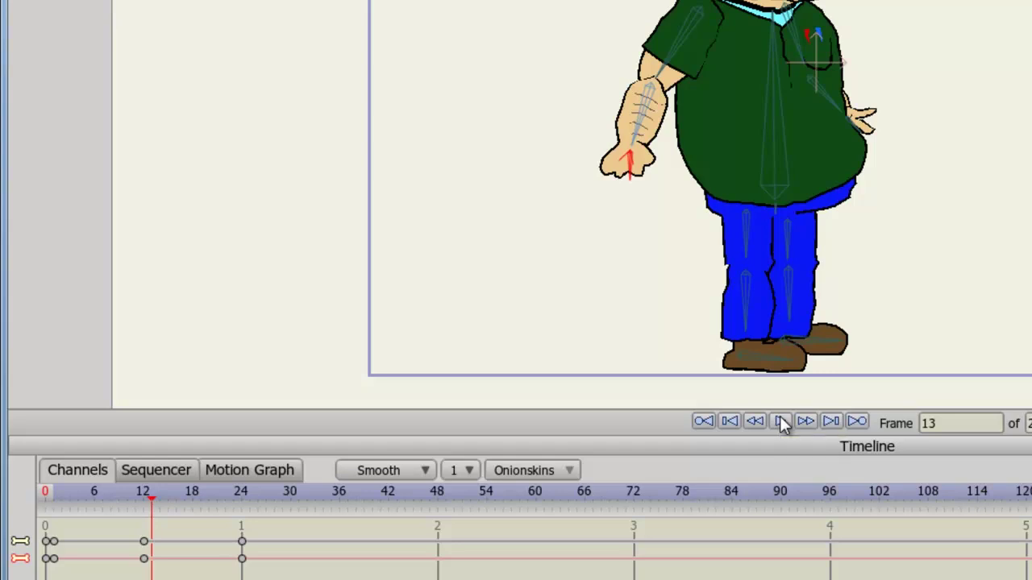
{"action": "left_click", "coordinate": [781, 421]}
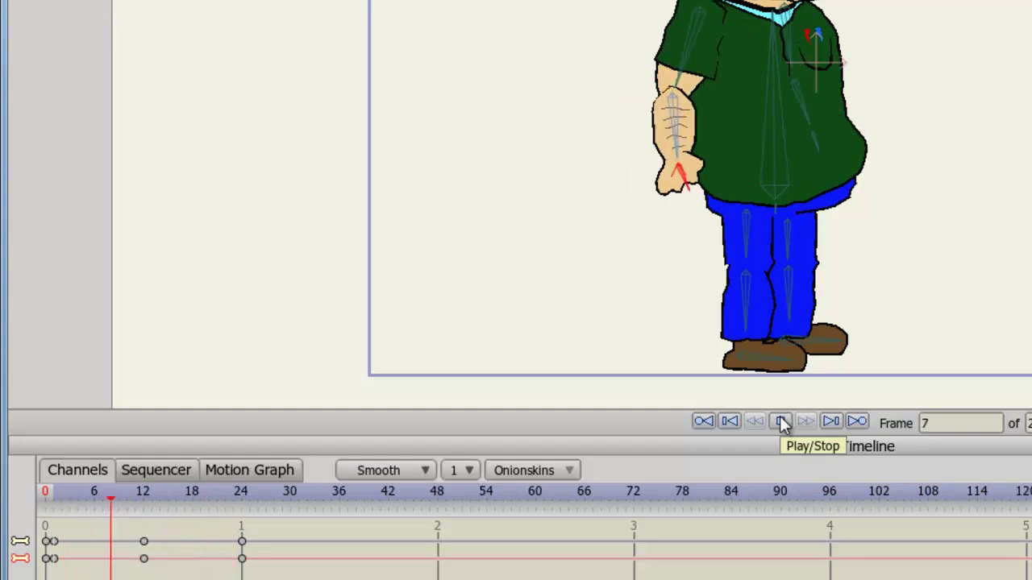
{"action": "left_click", "coordinate": [779, 424]}
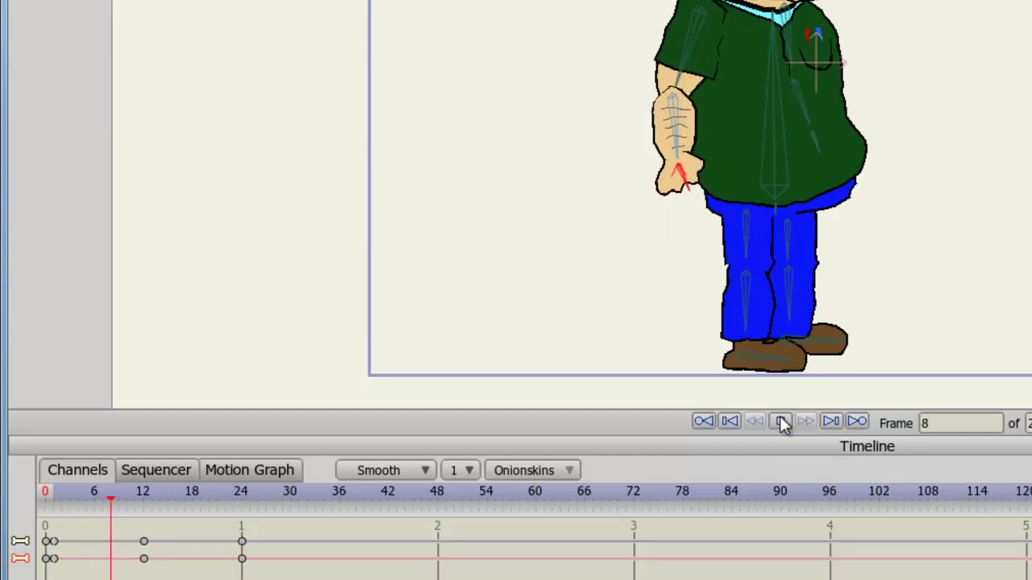
{"action": "left_click", "coordinate": [780, 423]}
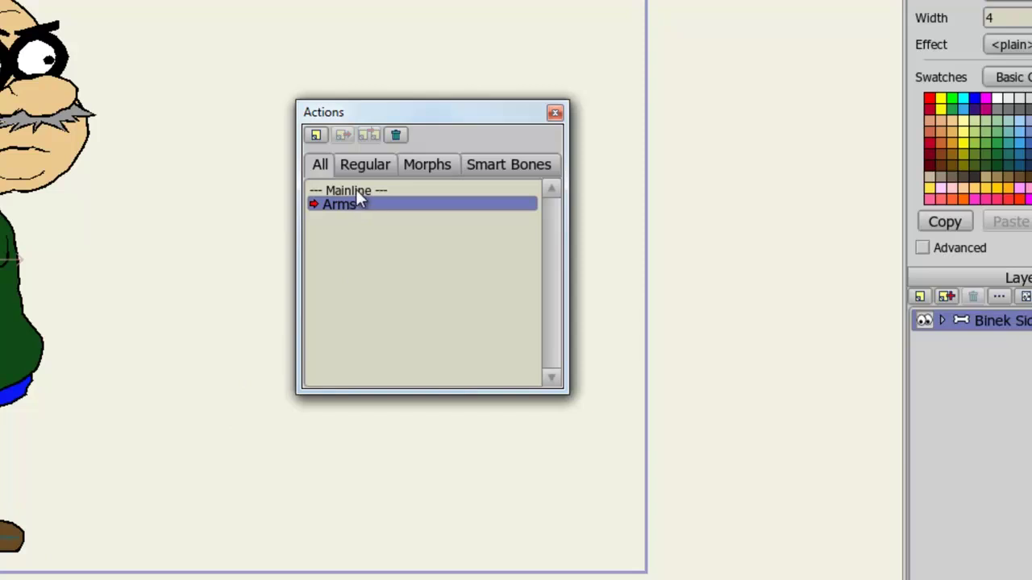
On Mainline at frame 1, insert an Arms reference, play it back, and rewind.
{"action": "left_click", "coordinate": [357, 193]}
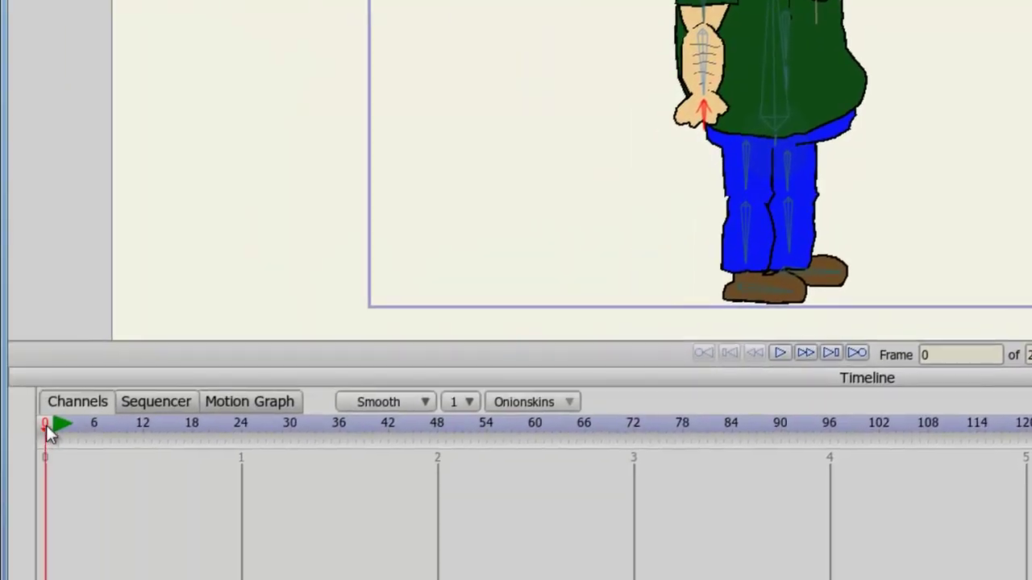
{"action": "left_click", "coordinate": [54, 428]}
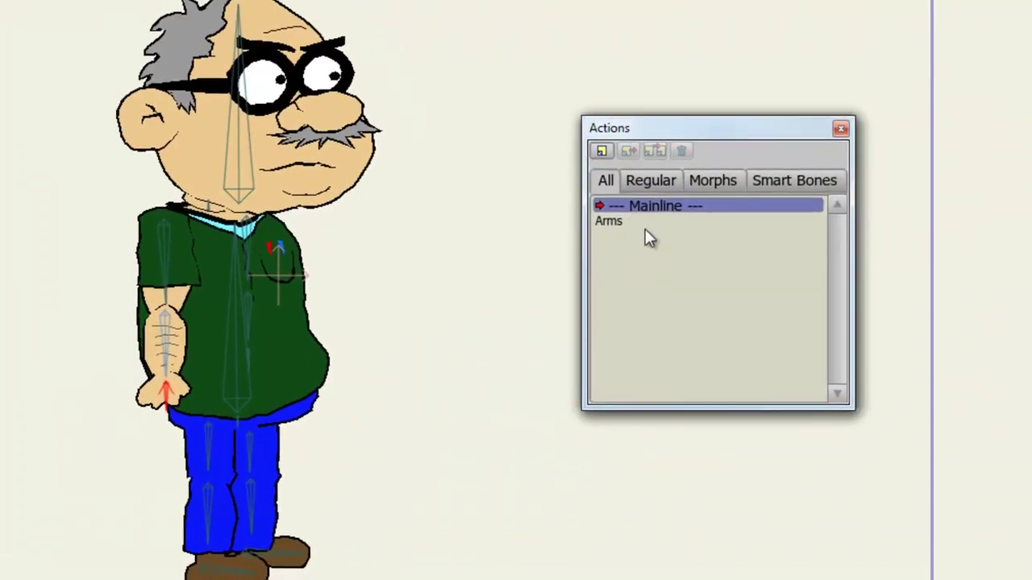
{"action": "left_click", "coordinate": [619, 224]}
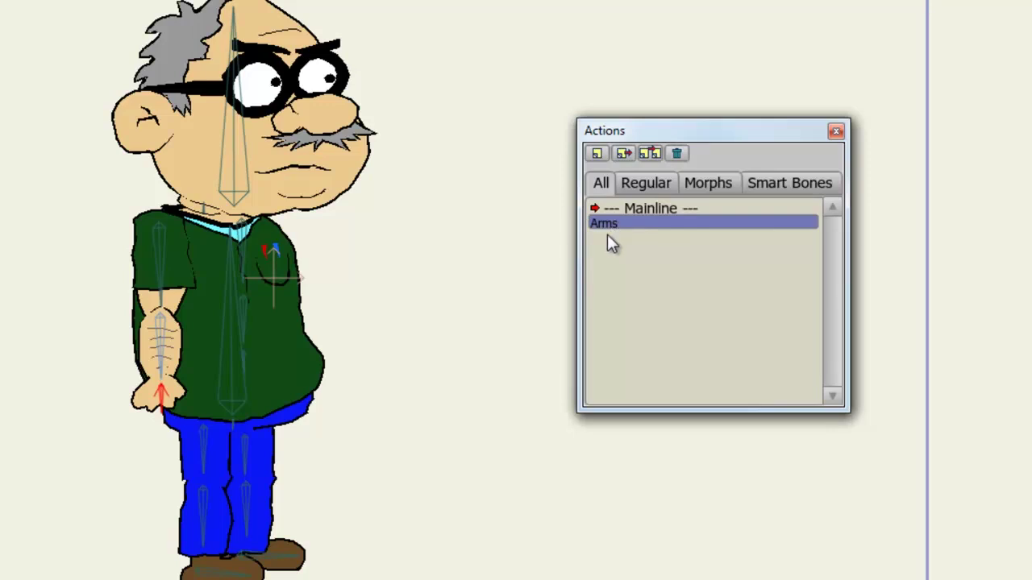
{"action": "left_click", "coordinate": [625, 155]}
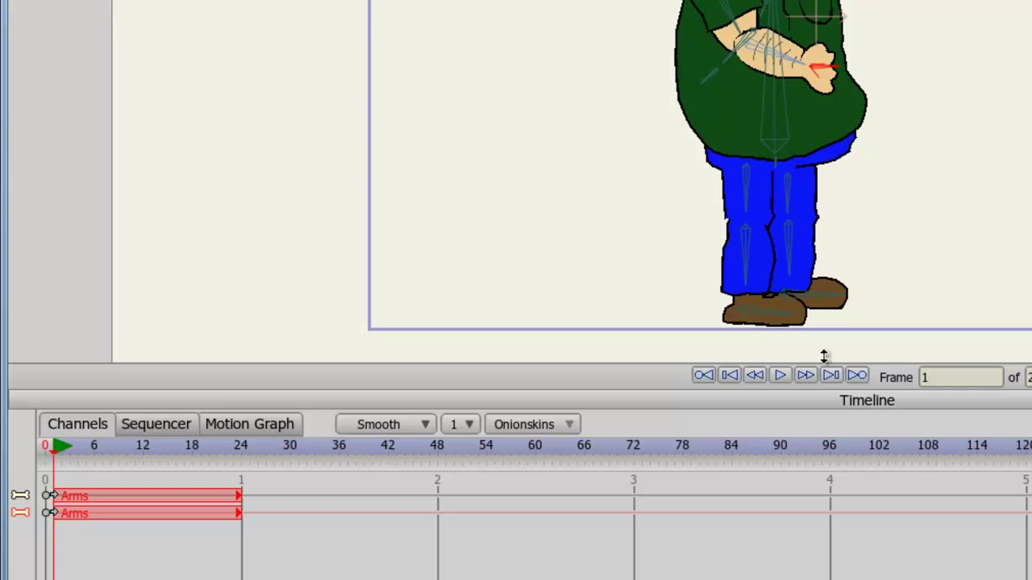
{"action": "left_click", "coordinate": [781, 376]}
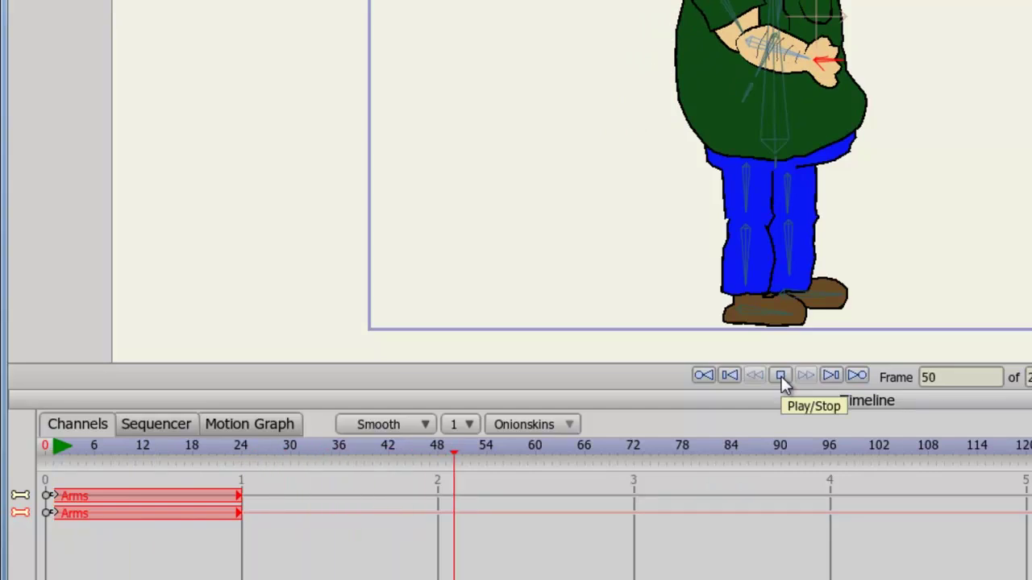
{"action": "left_click", "coordinate": [781, 376]}
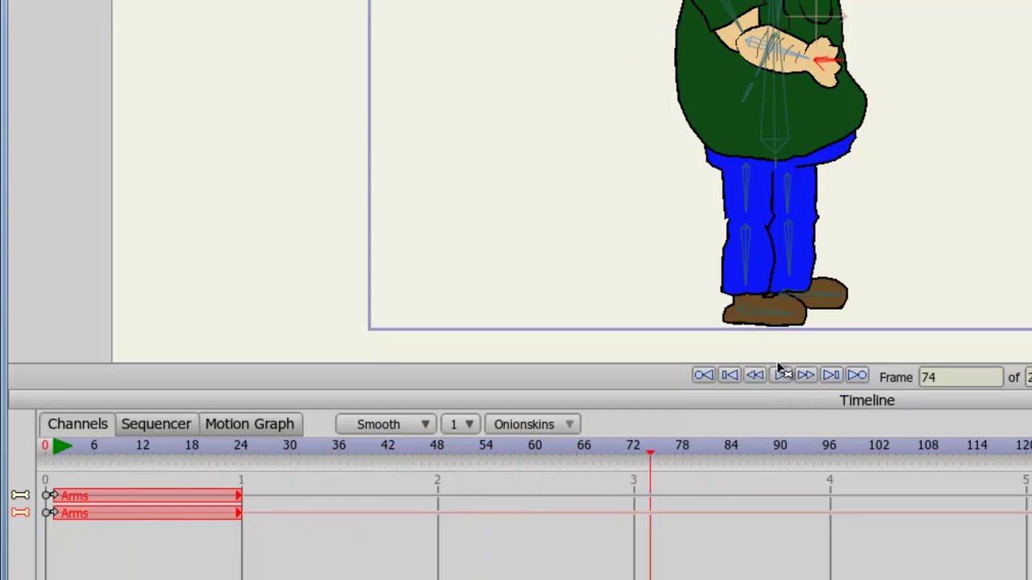
{"action": "left_click", "coordinate": [47, 457]}
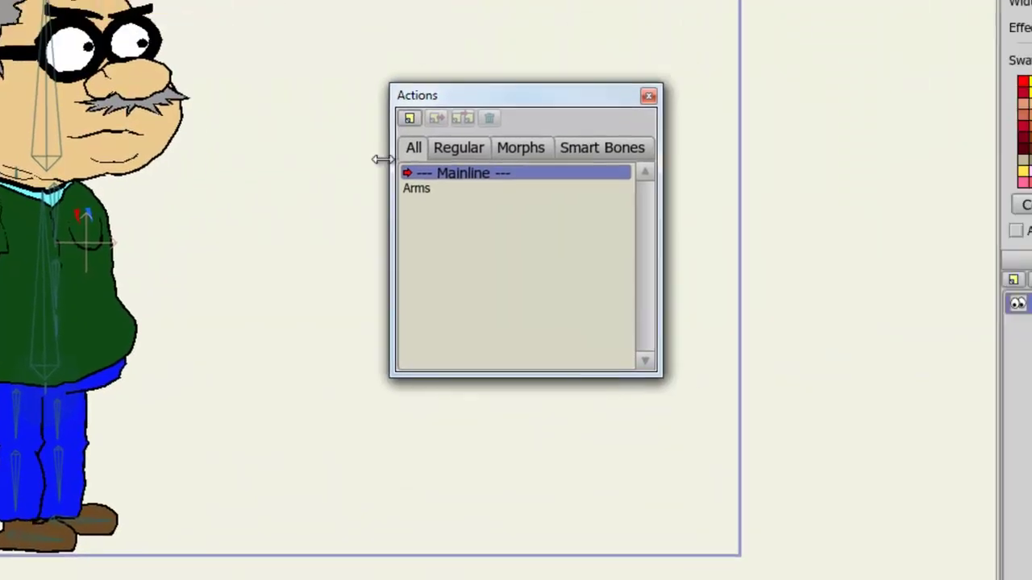
Create a new action named 'Legs'.
{"action": "left_click", "coordinate": [394, 123]}
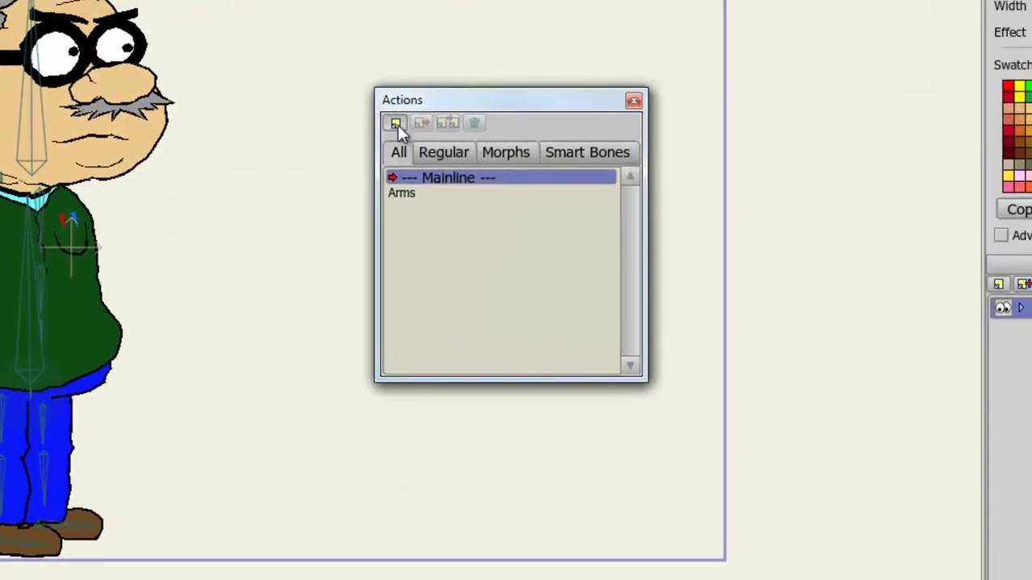
{"action": "type", "text": "Legs"}
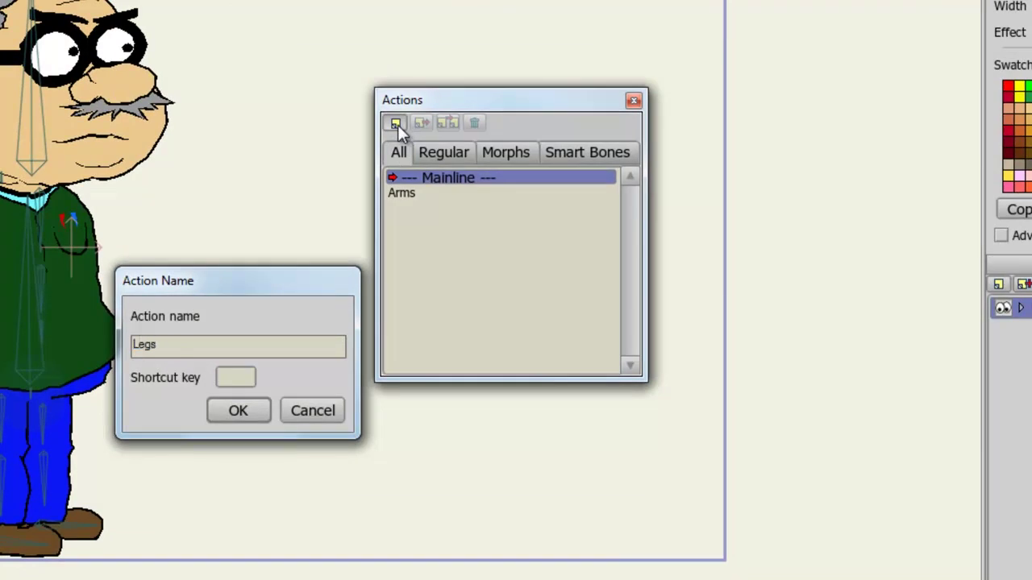
{"action": "left_click", "coordinate": [241, 414]}
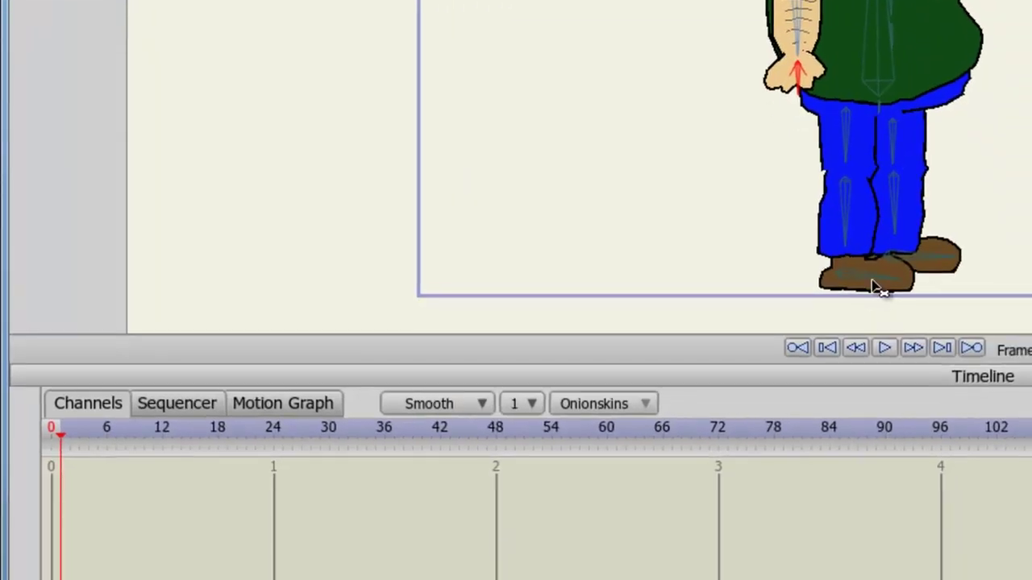
Pose the opening stride at frame 0 and swing the rear foot forward at frame 12.
{"action": "left_click", "coordinate": [879, 289]}
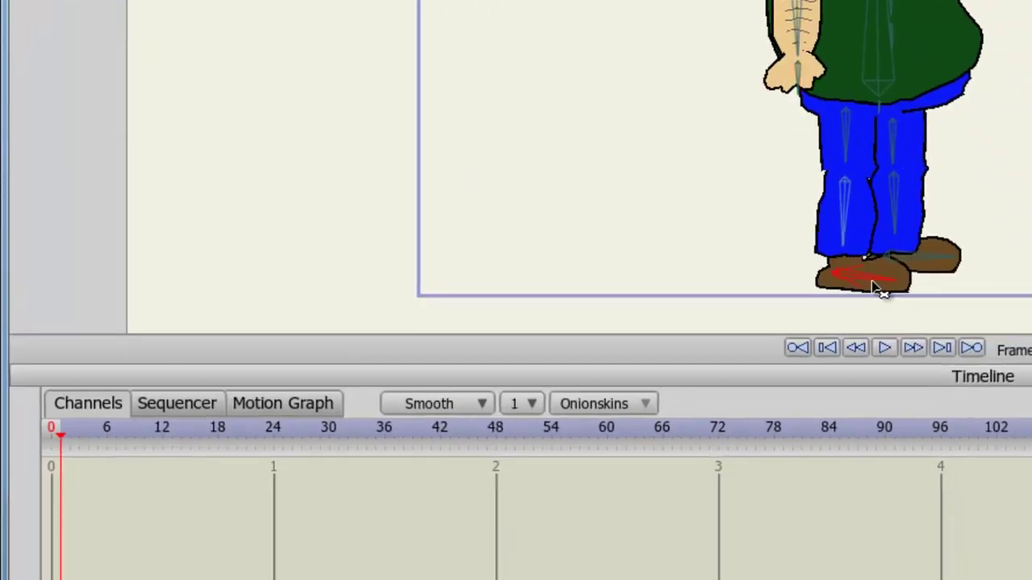
{"action": "left_click_drag", "start_coordinate": [878, 289], "coordinate": [698, 265]}
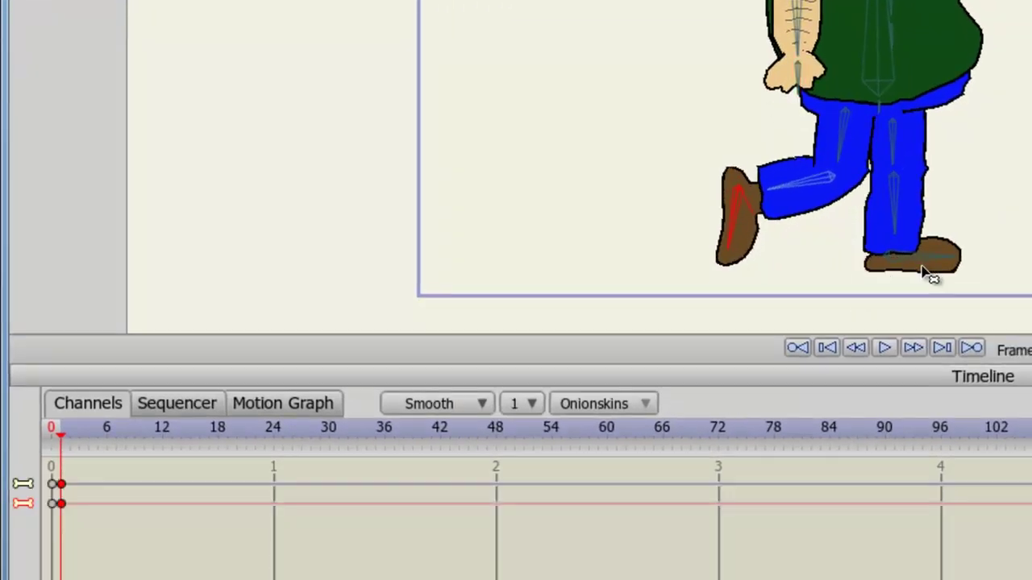
{"action": "left_click_drag", "start_coordinate": [923, 271], "coordinate": [1025, 321]}
{"action": "key", "text": "Right"}
{"action": "key", "text": "Right"}
{"action": "key", "text": "Right"}
{"action": "key", "text": "Right"}
{"action": "key", "text": "Right"}
{"action": "key", "text": "Right"}
{"action": "key", "text": "Right"}
{"action": "key", "text": "Right"}
{"action": "key", "text": "Right"}
{"action": "key", "text": "Right"}
{"action": "key", "text": "Right"}
{"action": "key", "text": "Right"}
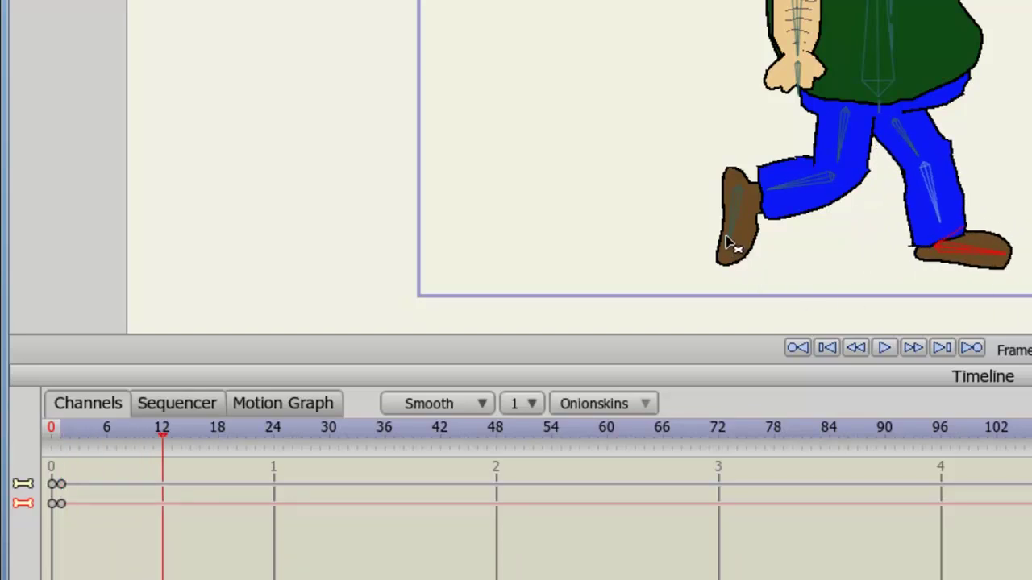
{"action": "left_click_drag", "start_coordinate": [729, 246], "coordinate": [733, 361]}
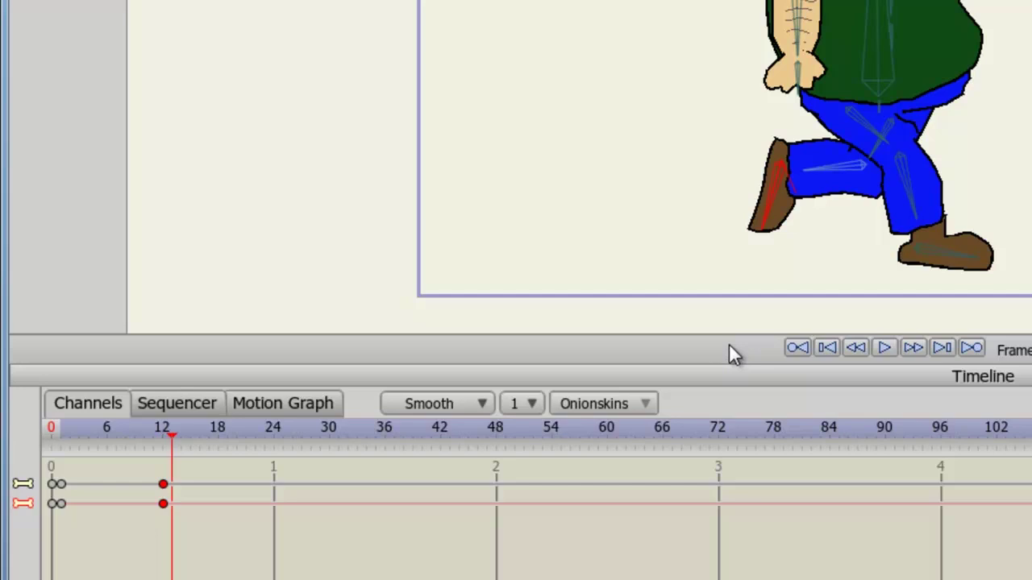
Pose and refine the legs at frame 24, comparing against frame 0.
{"action": "key", "text": "Right"}
{"action": "key", "text": "Right"}
{"action": "key", "text": "Right"}
{"action": "key", "text": "Right"}
{"action": "key", "text": "Right"}
{"action": "key", "text": "Right"}
{"action": "key", "text": "Right"}
{"action": "key", "text": "Right"}
{"action": "key", "text": "Right"}
{"action": "key", "text": "Right"}
{"action": "key", "text": "Right"}
{"action": "key", "text": "Right"}
{"action": "left_click_drag", "start_coordinate": [770, 224], "coordinate": [948, 246]}
{"action": "left_click_drag", "start_coordinate": [983, 314], "coordinate": [689, 309]}
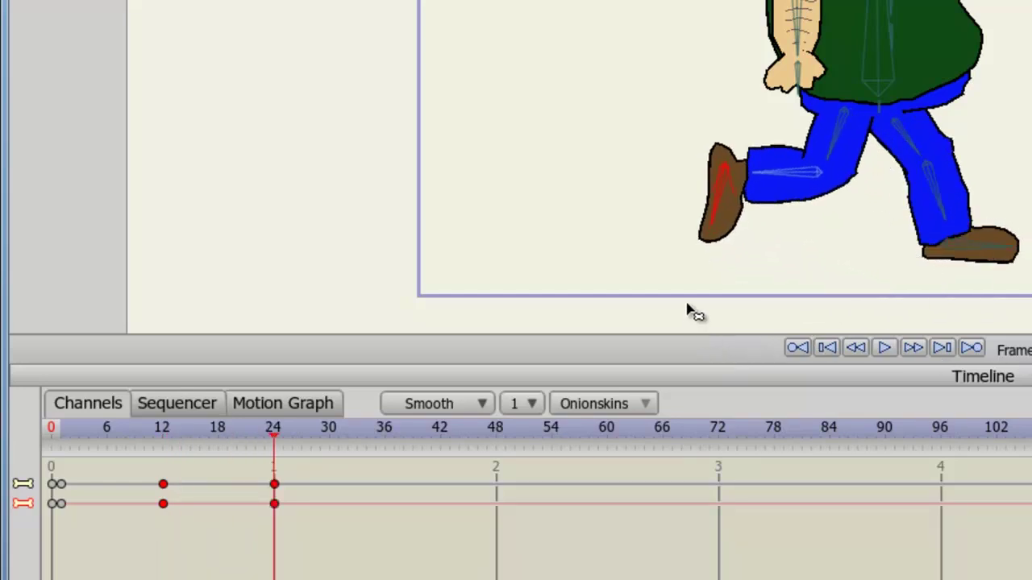
{"action": "left_click", "coordinate": [63, 431]}
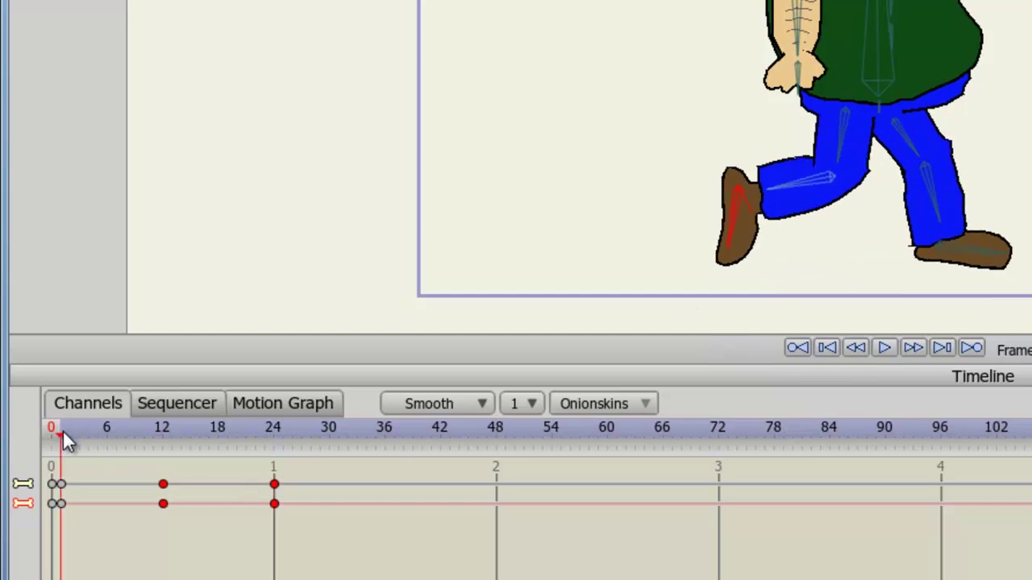
{"action": "left_click", "coordinate": [273, 432]}
{"action": "left_click_drag", "start_coordinate": [735, 197], "coordinate": [810, 199]}
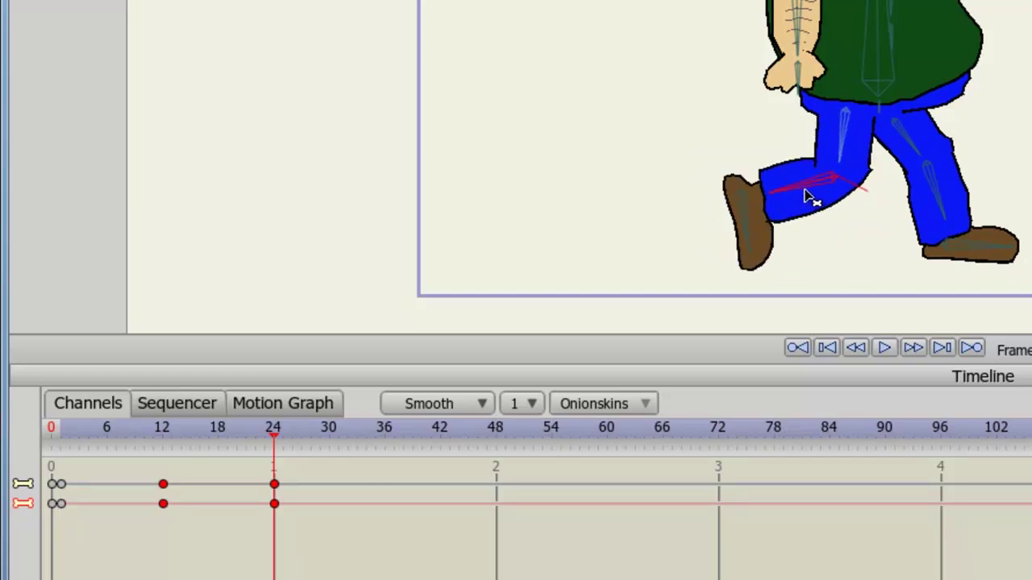
{"action": "left_click", "coordinate": [63, 432]}
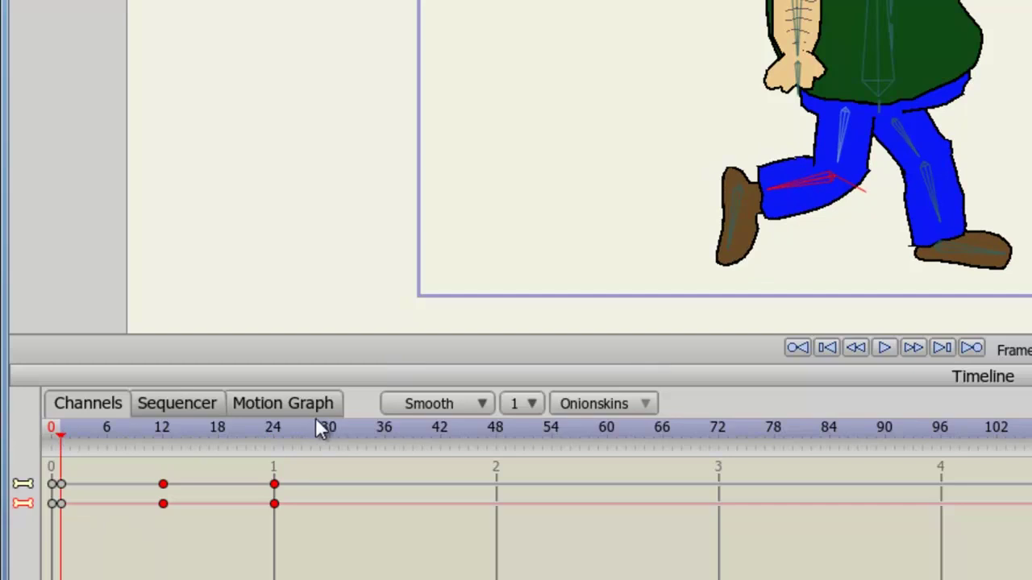
{"action": "left_click", "coordinate": [274, 430]}
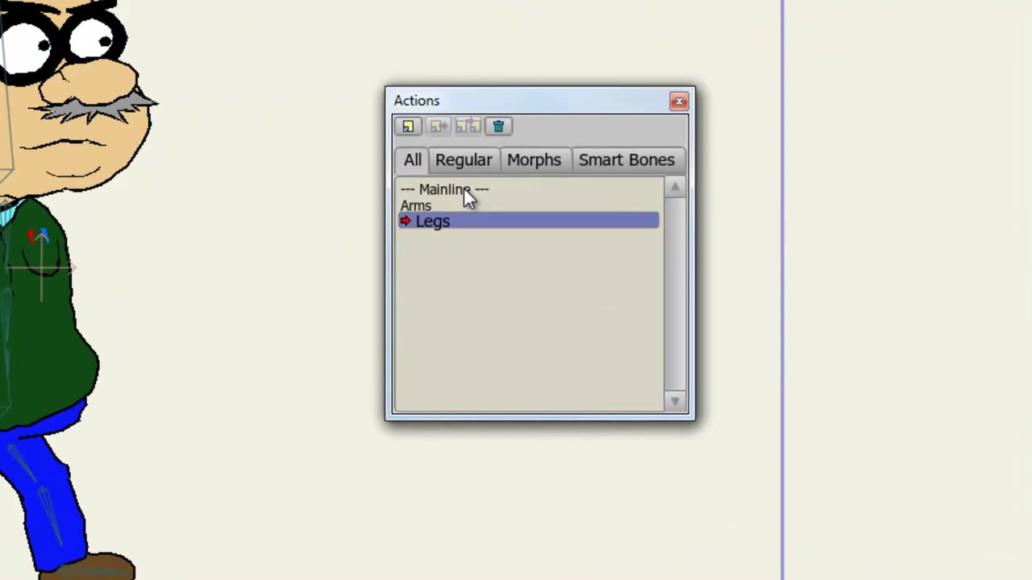
On Mainline, insert a Legs reference and scrub frames 0–24 to preview the stride.
{"action": "left_click", "coordinate": [464, 191]}
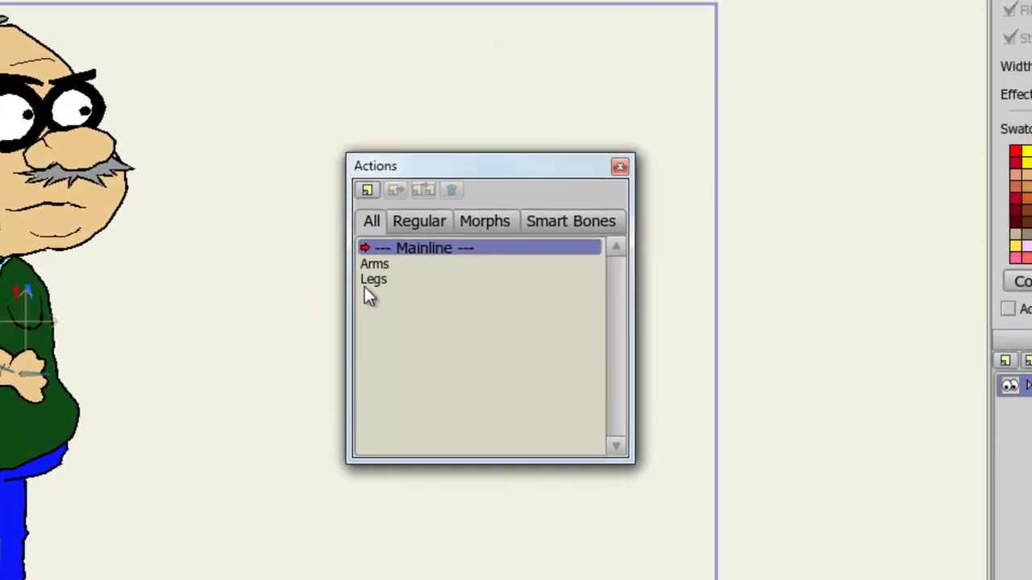
{"action": "left_click", "coordinate": [376, 280]}
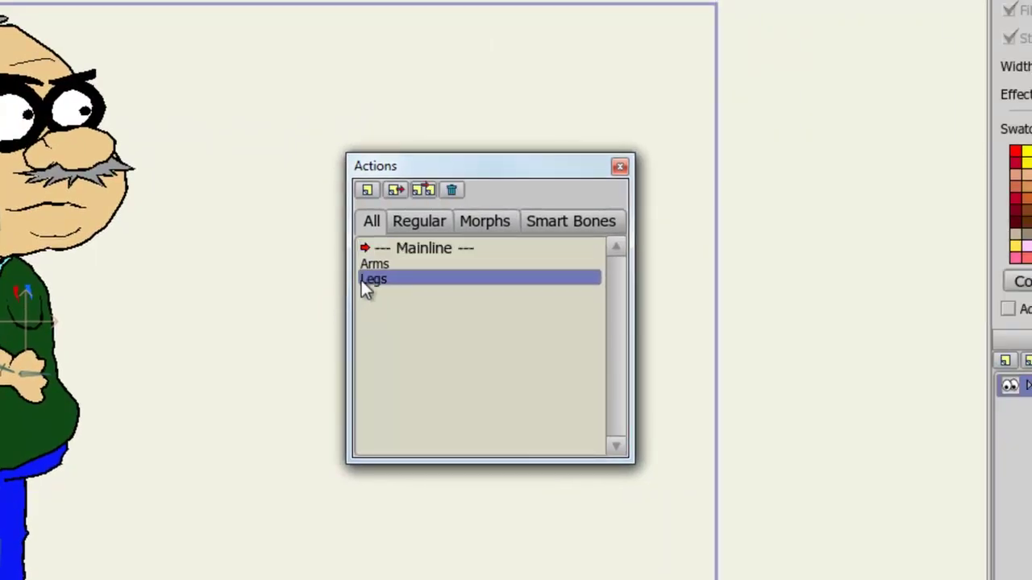
{"action": "left_click", "coordinate": [399, 190]}
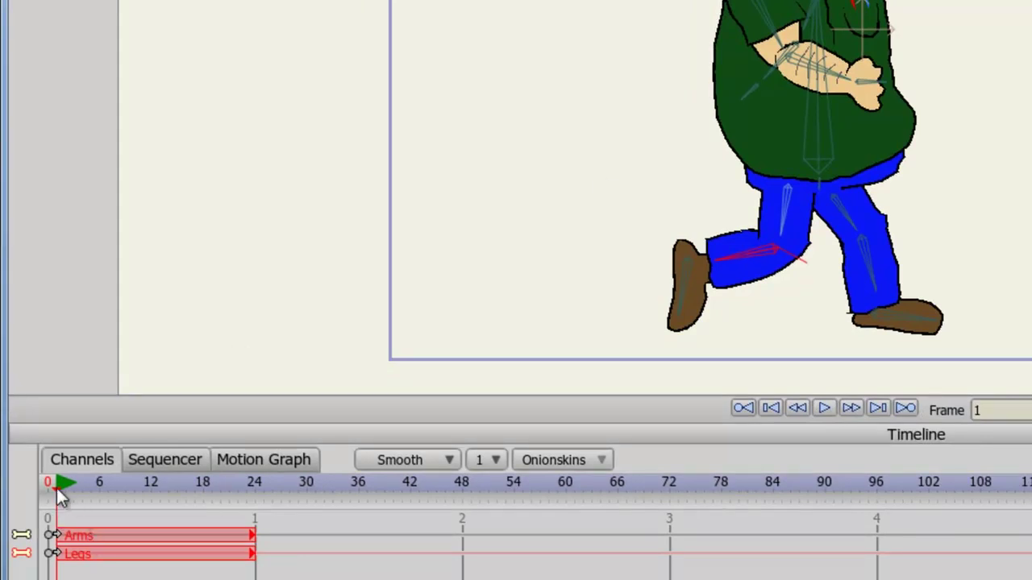
{"action": "left_click_drag", "start_coordinate": [59, 493], "coordinate": [253, 492]}
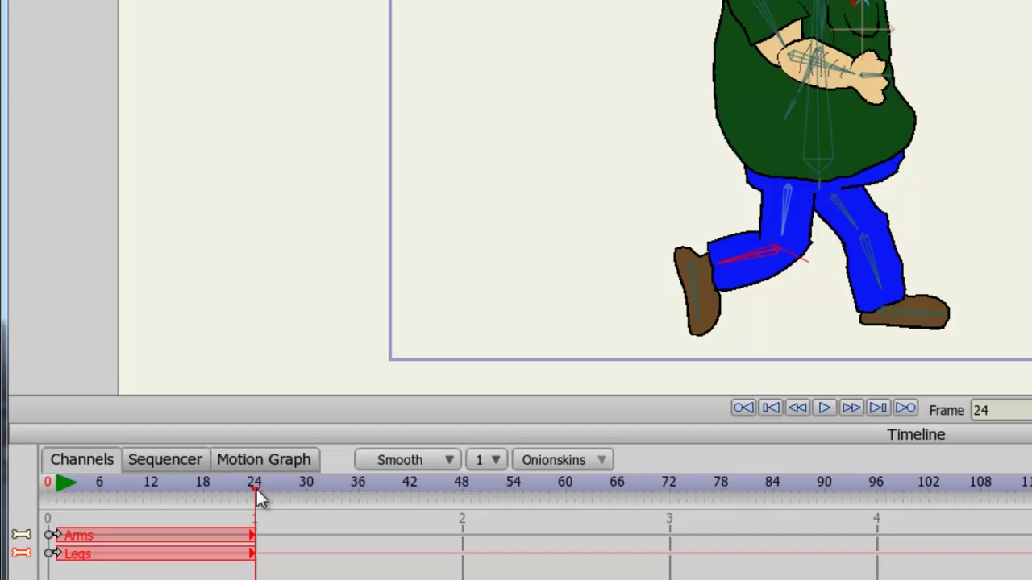
Insert Arms references on the main timeline at frames 24, 48 and 72.
{"action": "left_click_drag", "start_coordinate": [256, 486], "coordinate": [266, 491]}
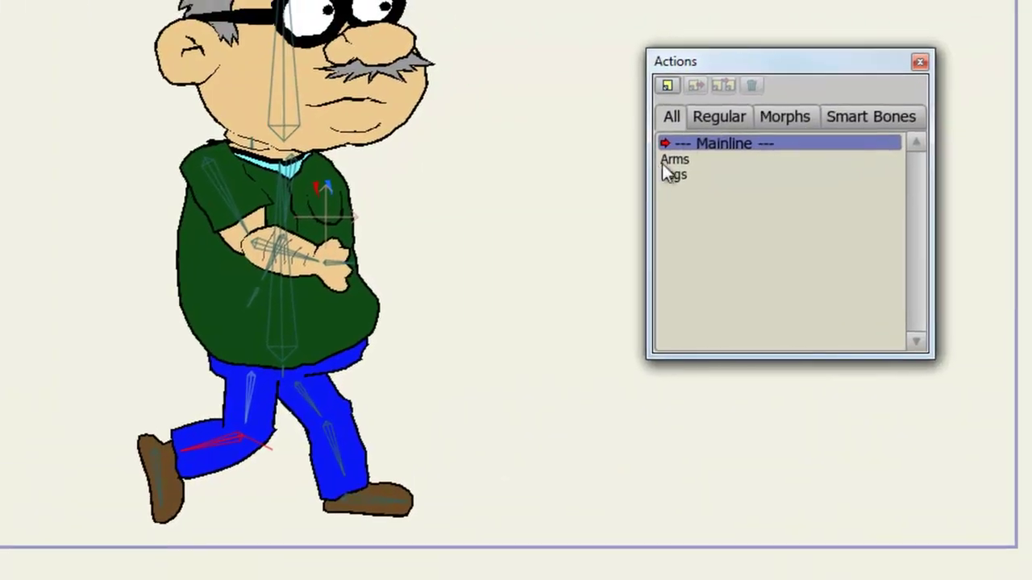
{"action": "left_click", "coordinate": [671, 162]}
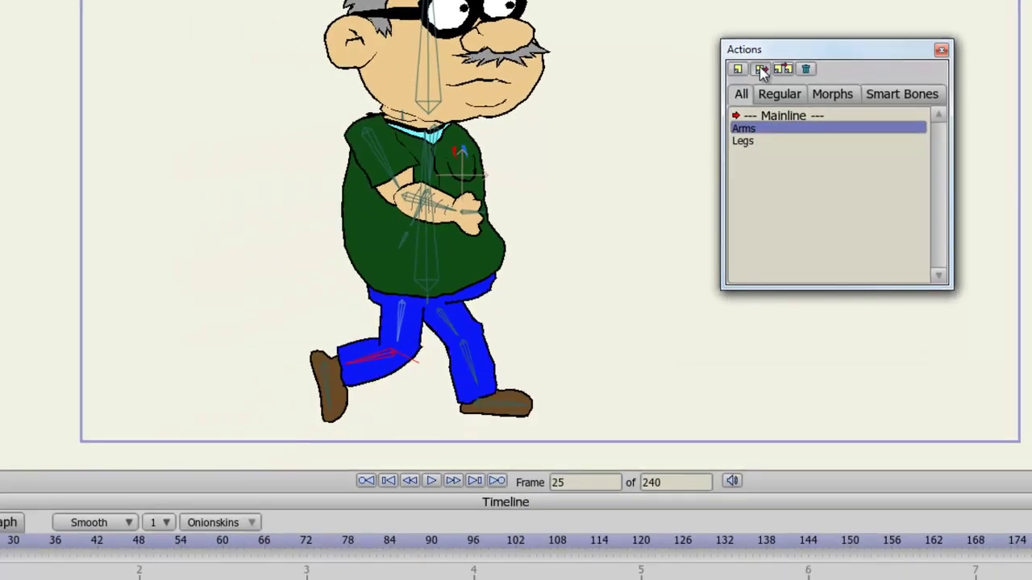
{"action": "left_click", "coordinate": [696, 84]}
{"action": "left_click_drag", "start_coordinate": [70, 497], "coordinate": [223, 509]}
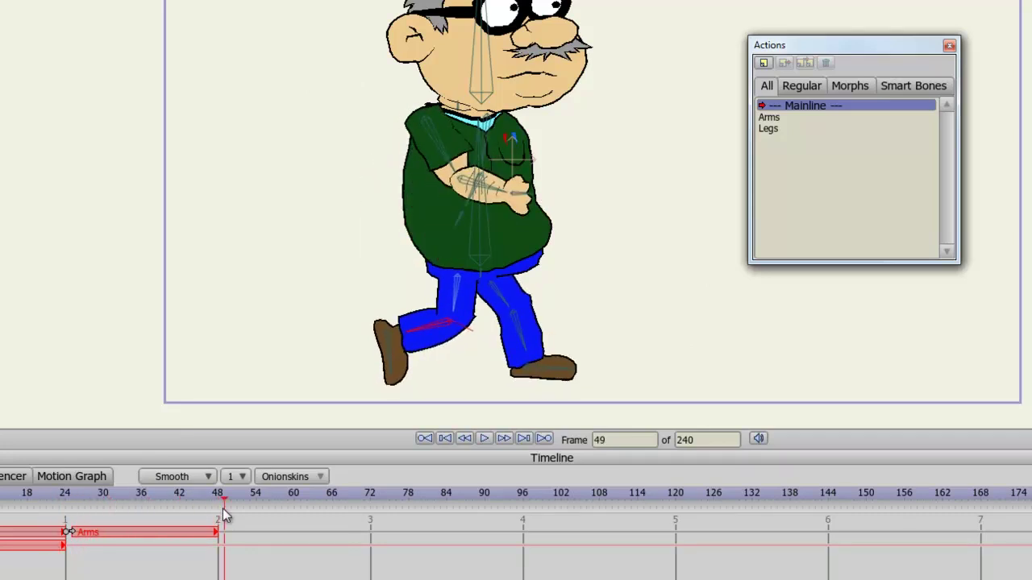
{"action": "left_click", "coordinate": [800, 116]}
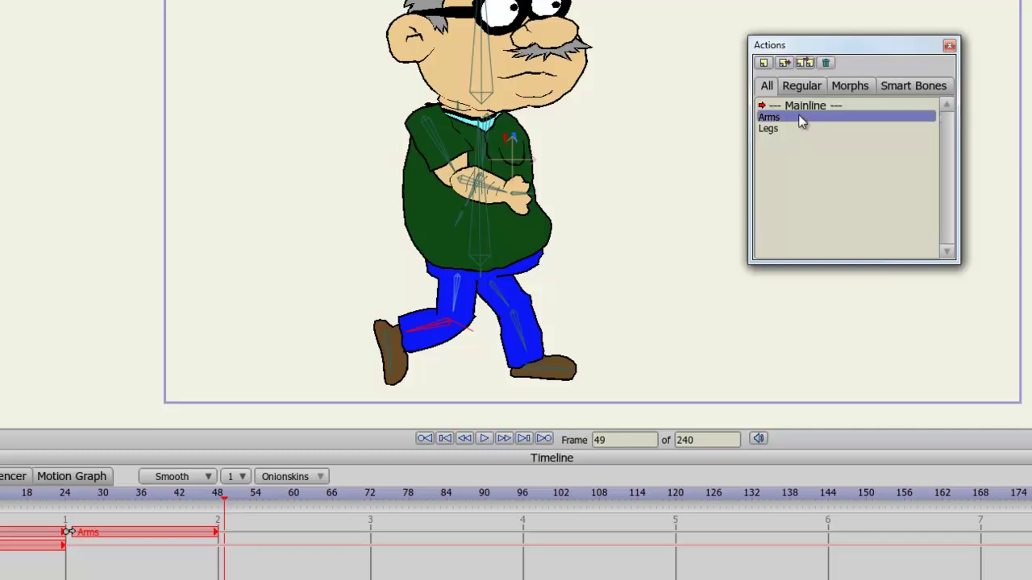
{"action": "left_click", "coordinate": [784, 63]}
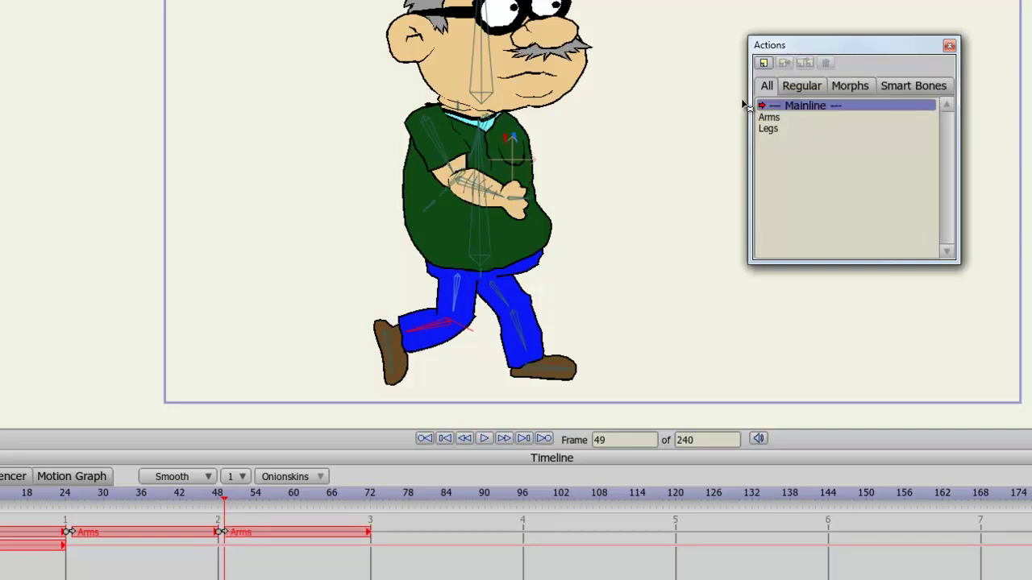
{"action": "left_click", "coordinate": [375, 498]}
{"action": "left_click", "coordinate": [799, 118]}
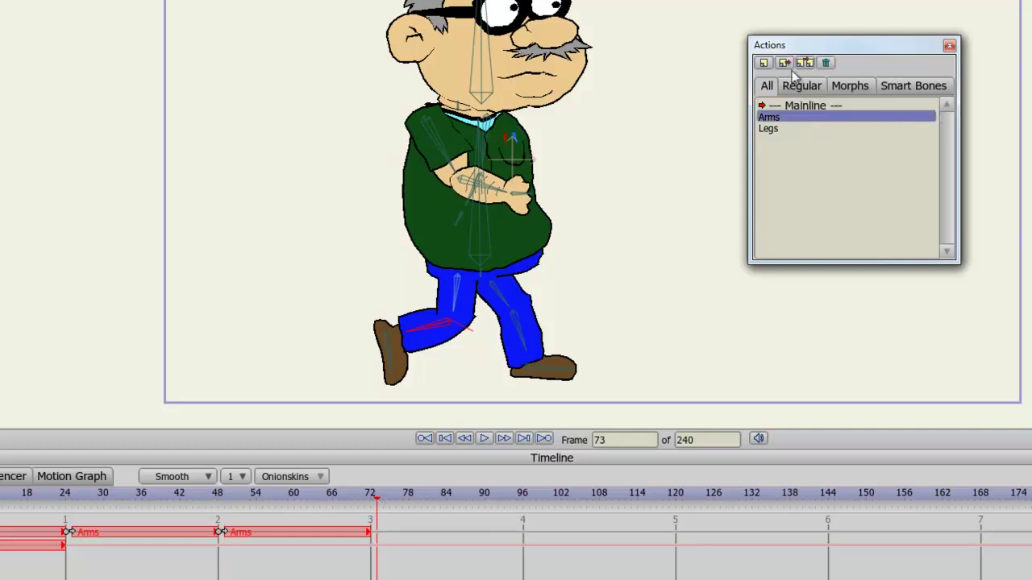
{"action": "left_click", "coordinate": [786, 65]}
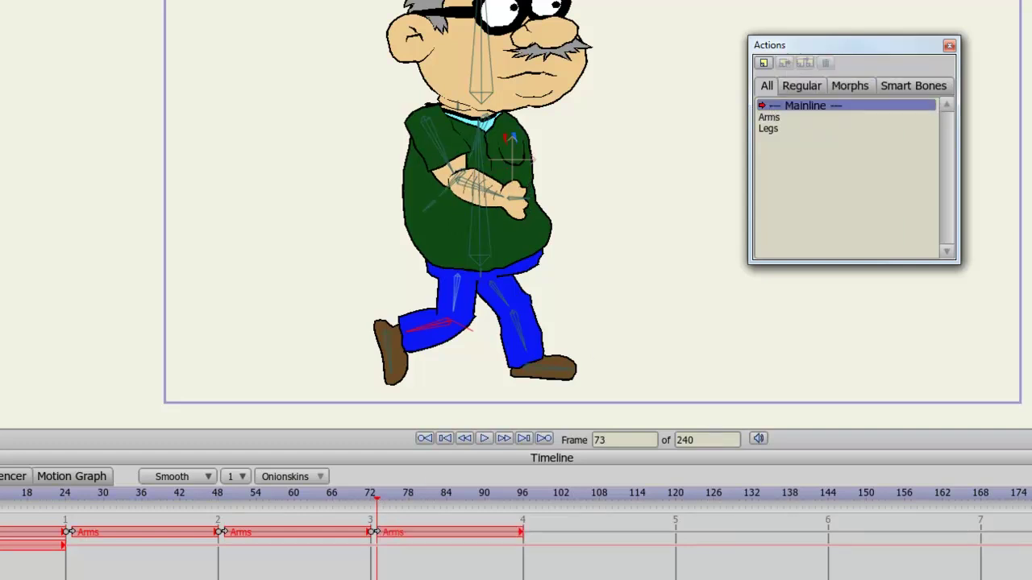
Insert Legs references at frames 24, 48 and 72, then return to the start.
{"action": "left_click", "coordinate": [71, 499]}
{"action": "left_click", "coordinate": [779, 128]}
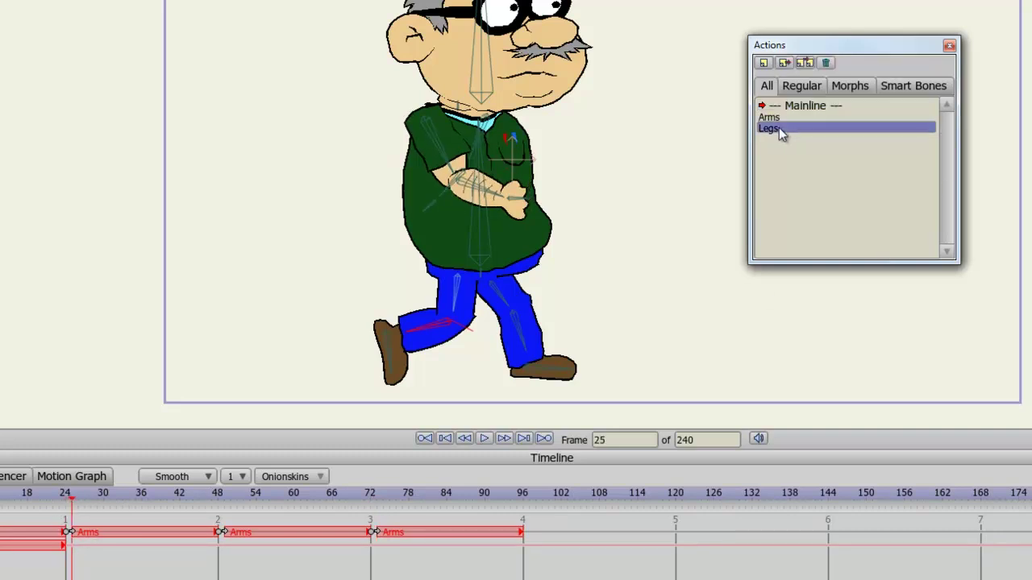
{"action": "left_click", "coordinate": [785, 63]}
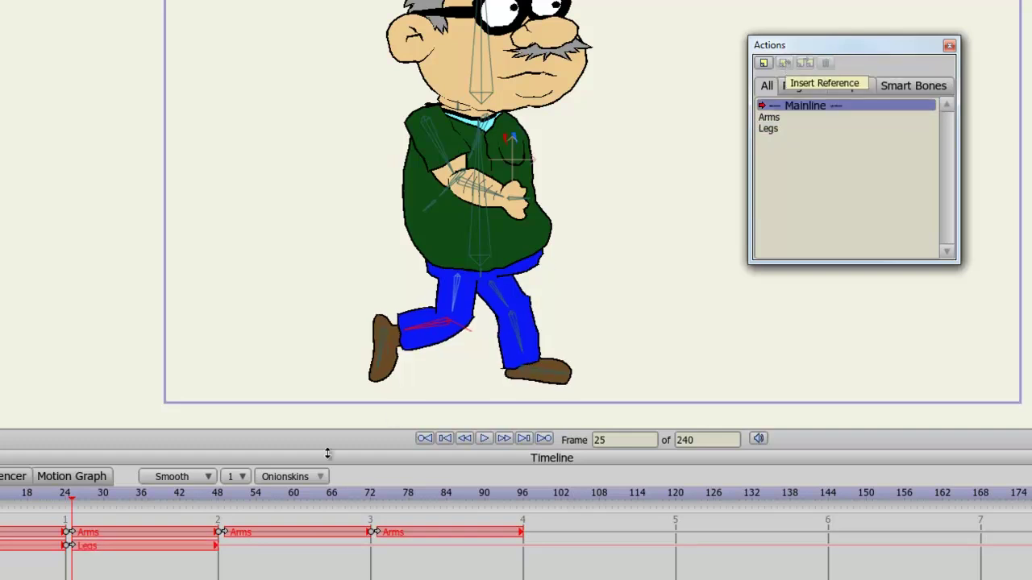
{"action": "left_click", "coordinate": [223, 500]}
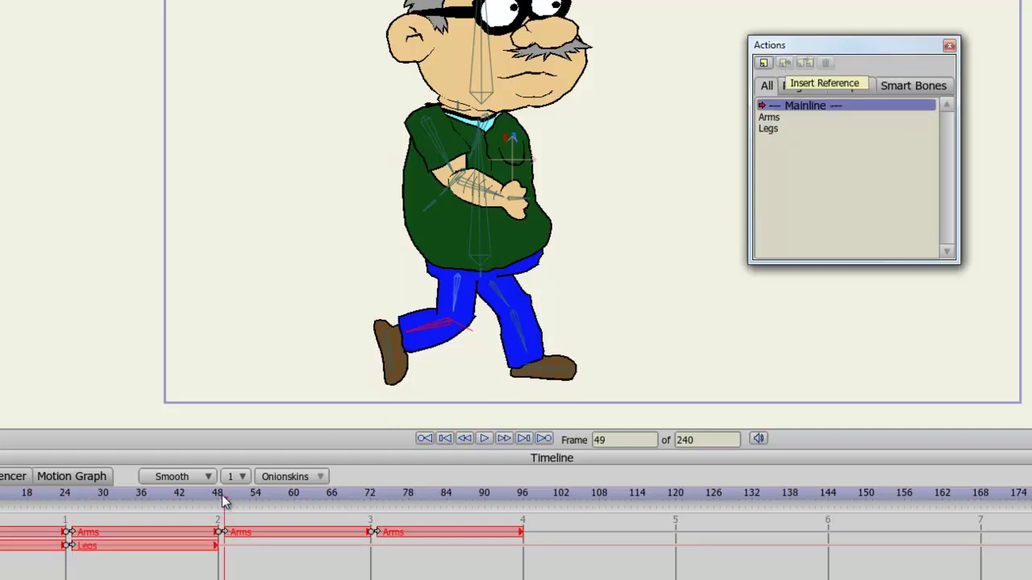
{"action": "left_click", "coordinate": [783, 129]}
{"action": "left_click", "coordinate": [786, 64]}
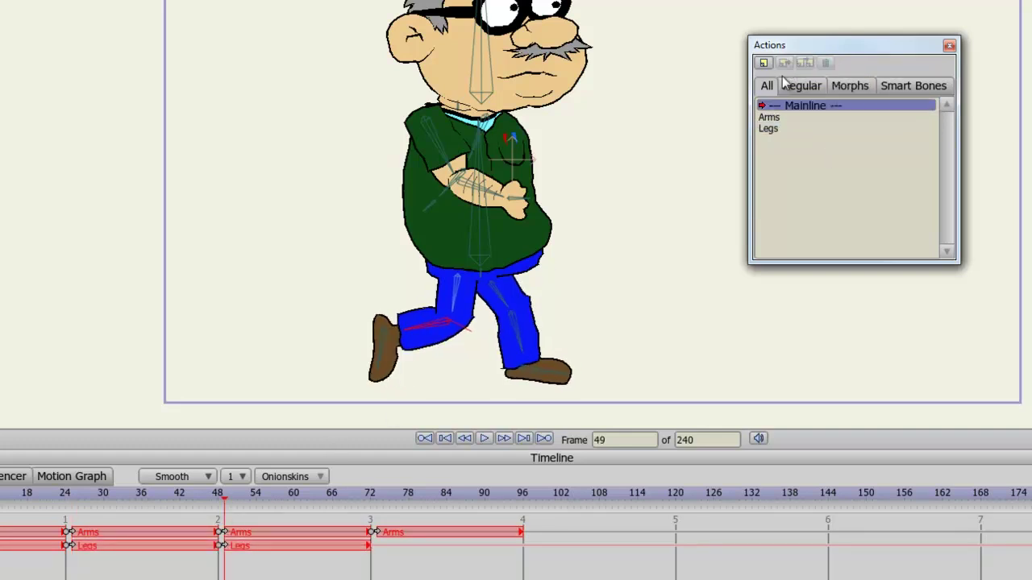
{"action": "left_click", "coordinate": [379, 502]}
{"action": "left_click", "coordinate": [779, 128]}
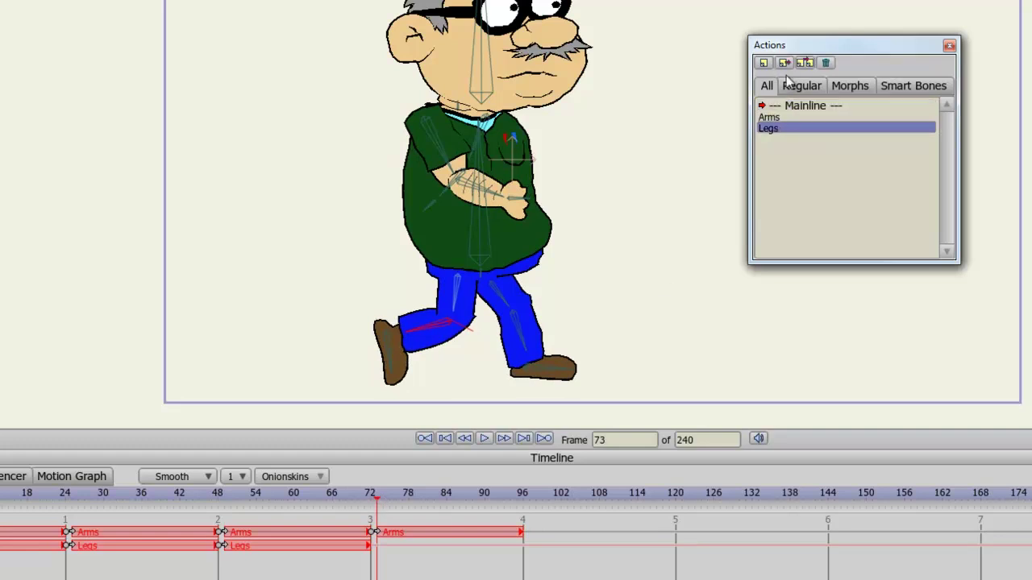
{"action": "left_click", "coordinate": [786, 63]}
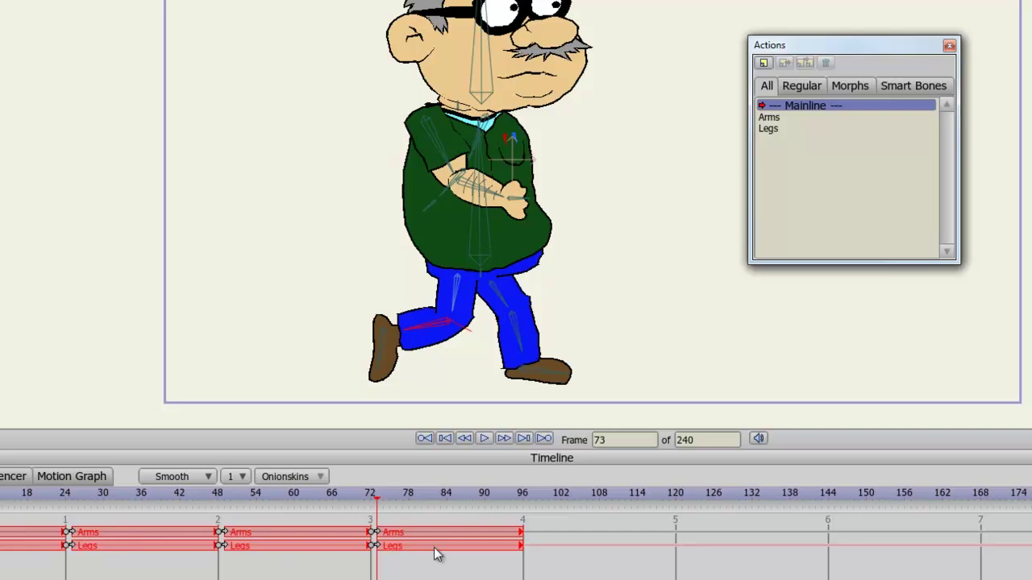
{"action": "key", "text": "shift+ctrl+Left"}
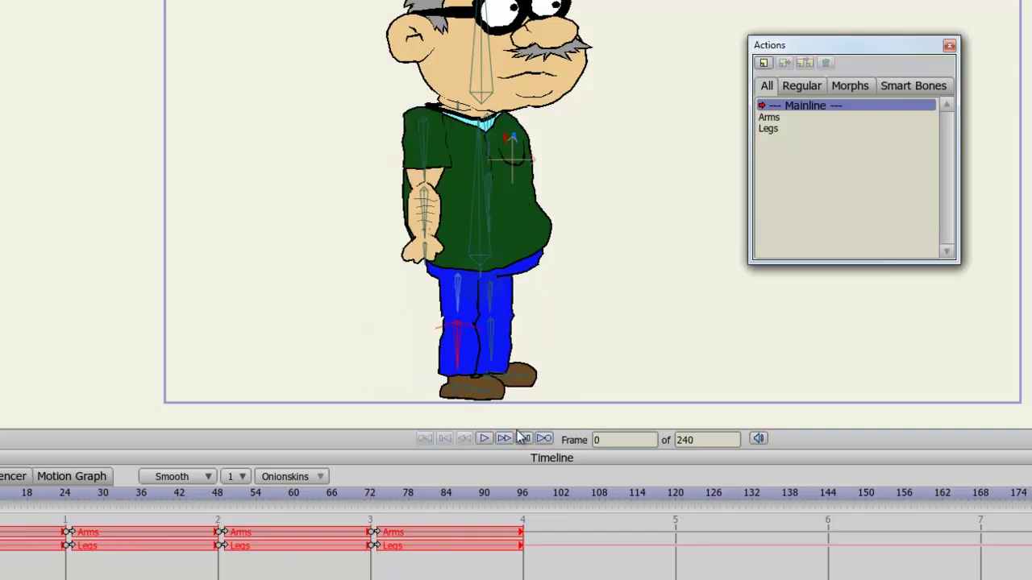
{"action": "left_click", "coordinate": [482, 440]}
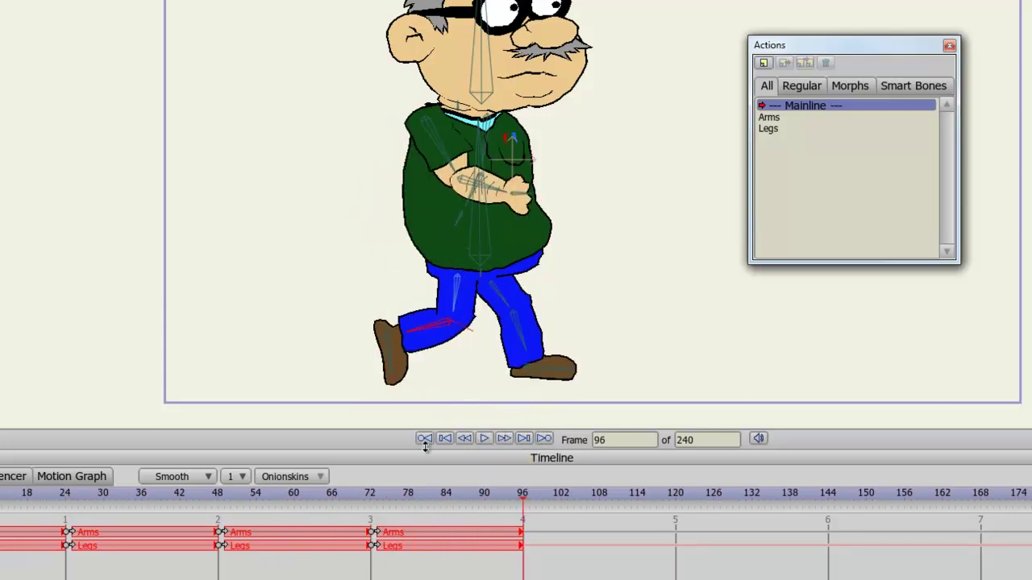
{"action": "key", "text": "ctrl+shift+Left"}
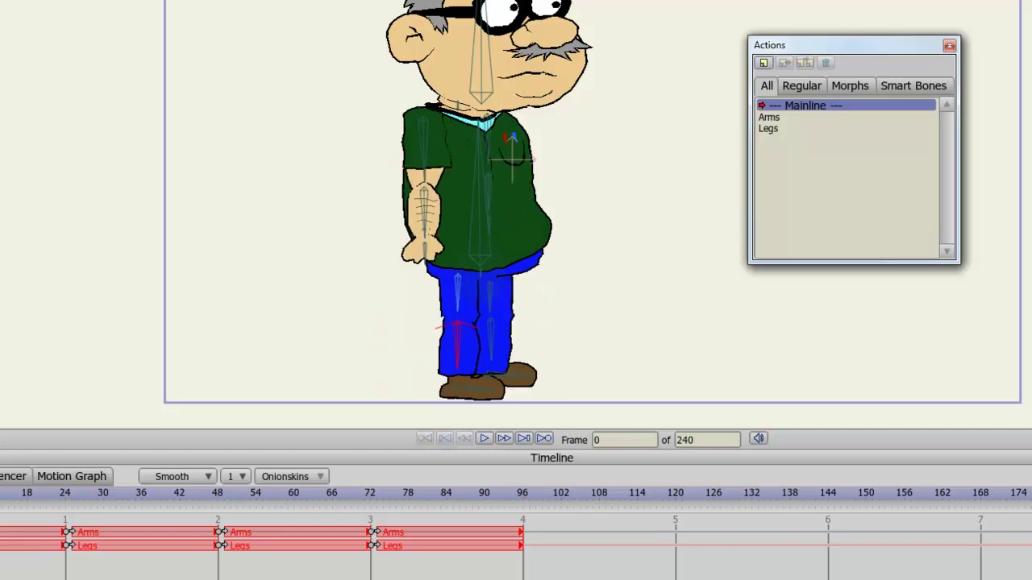
{"action": "key", "text": "ctrl+Right"}
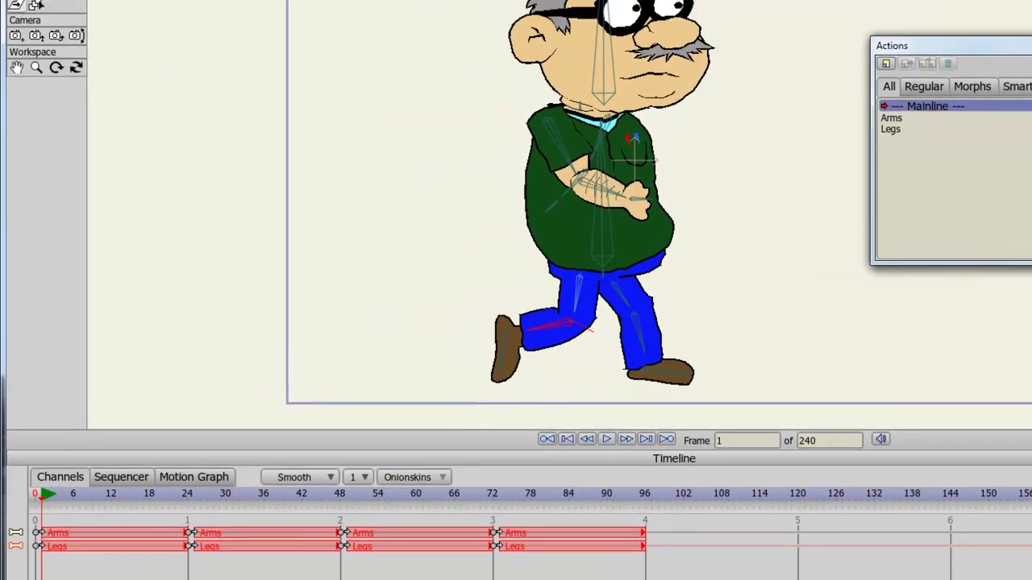
{"action": "key", "text": "t"}
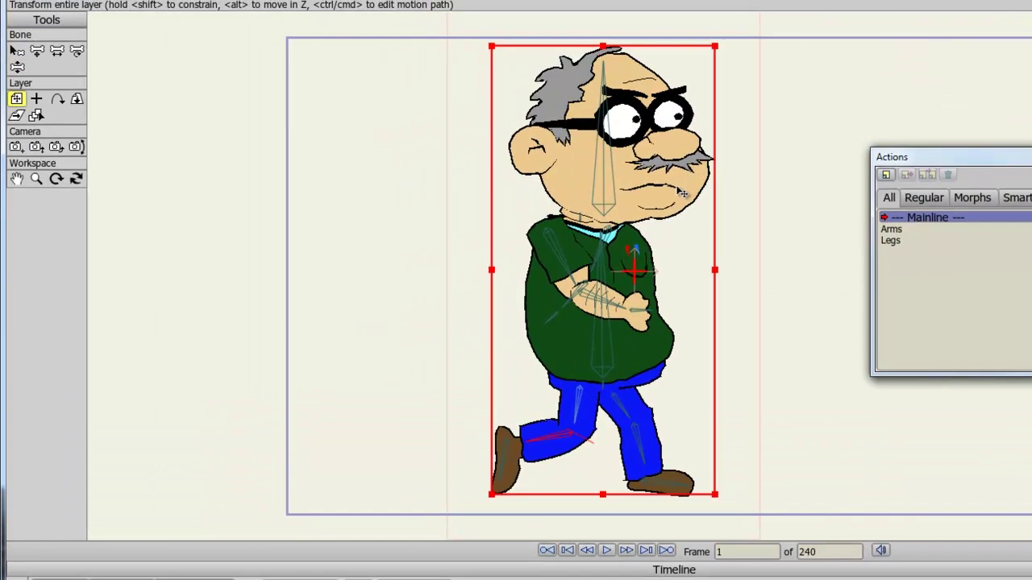
Place the old man at the stage's left edge at frame 1 and preview him walking across.
{"action": "left_click_drag", "start_coordinate": [681, 192], "coordinate": [482, 192]}
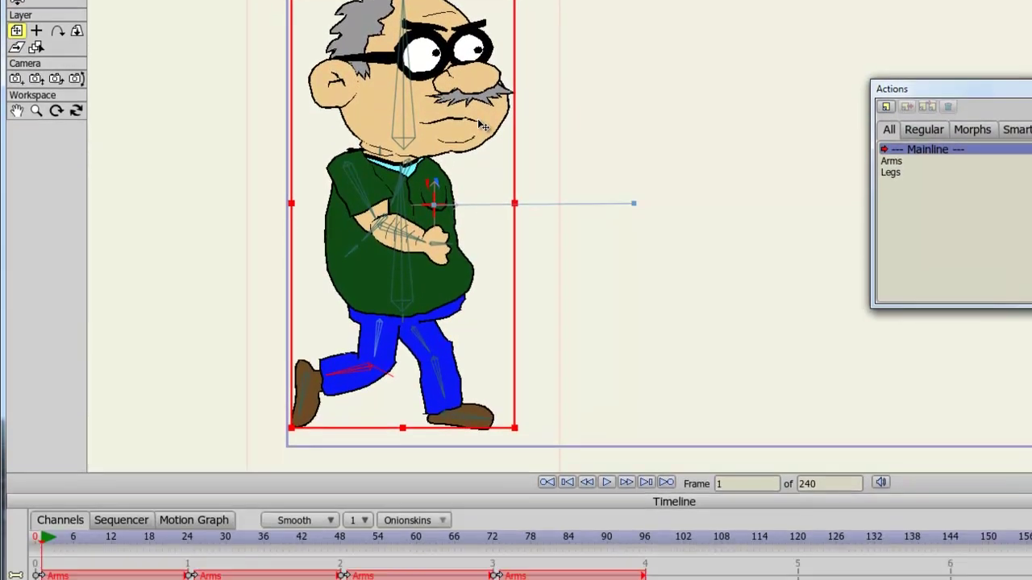
{"action": "key", "text": "space"}
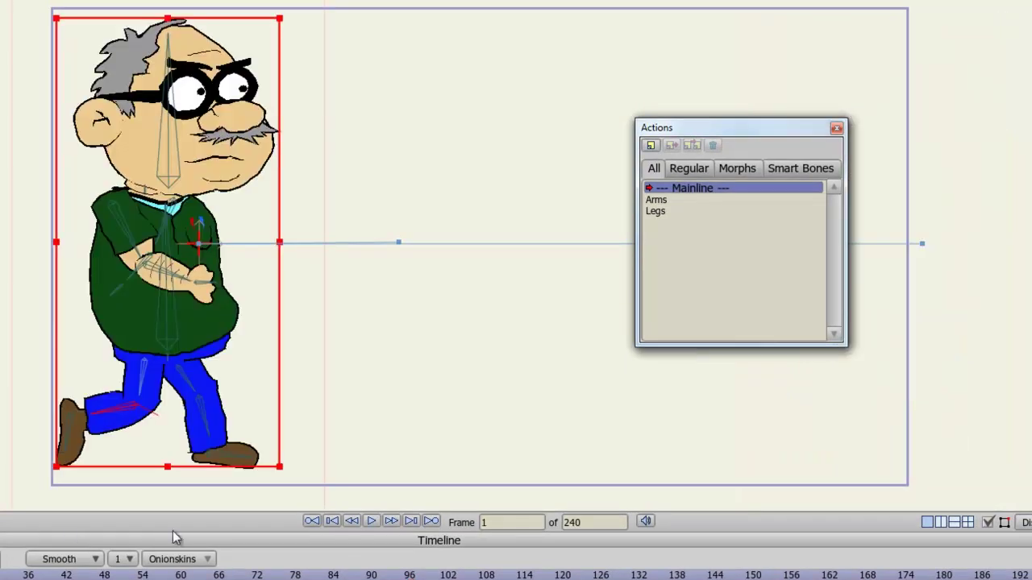
{"action": "left_click", "coordinate": [371, 522]}
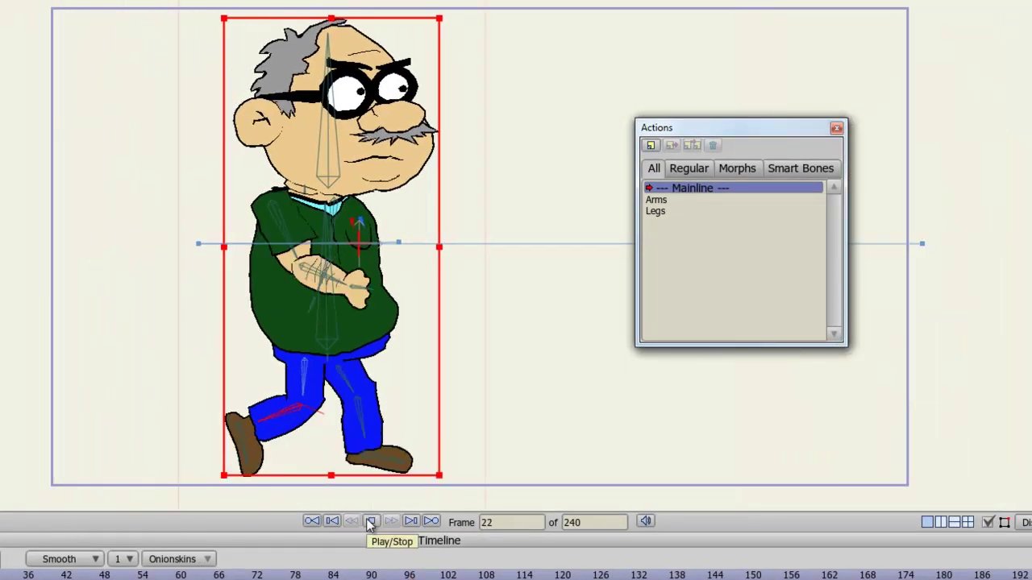
{"action": "left_click", "coordinate": [370, 521]}
{"action": "left_click_drag", "start_coordinate": [766, 131], "coordinate": [991, 451]}
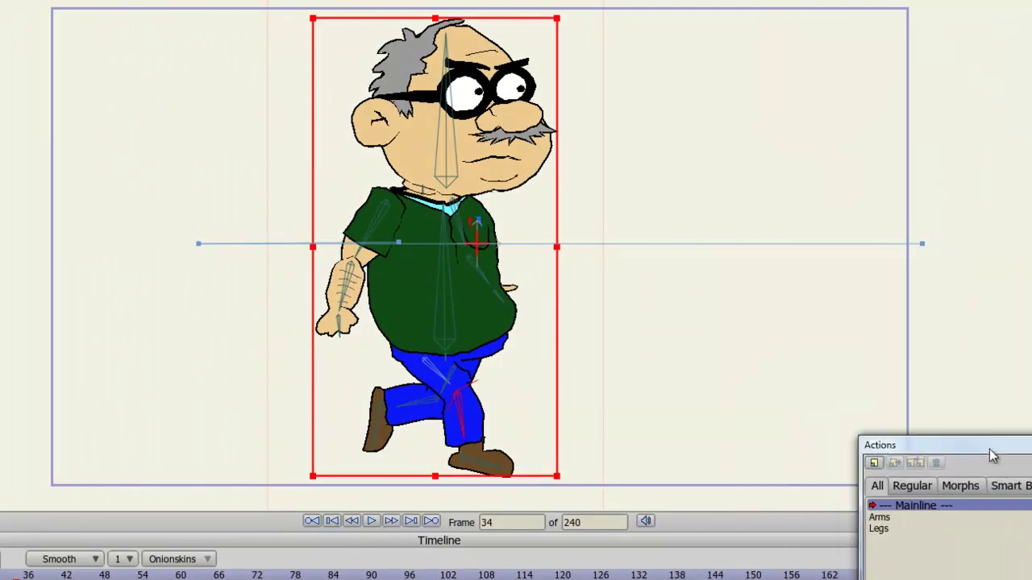
{"action": "left_click", "coordinate": [372, 522]}
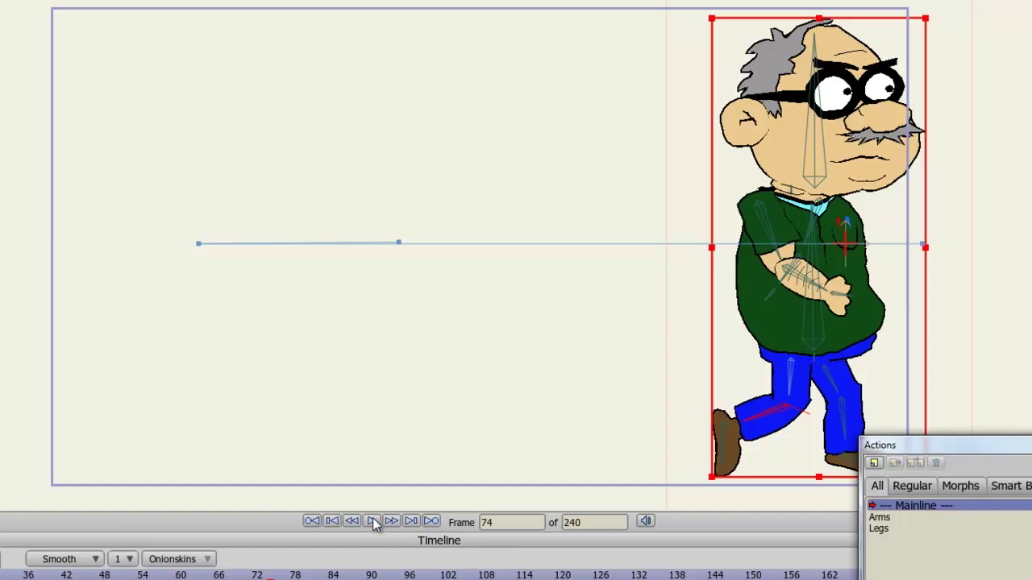
{"action": "left_click", "coordinate": [372, 521]}
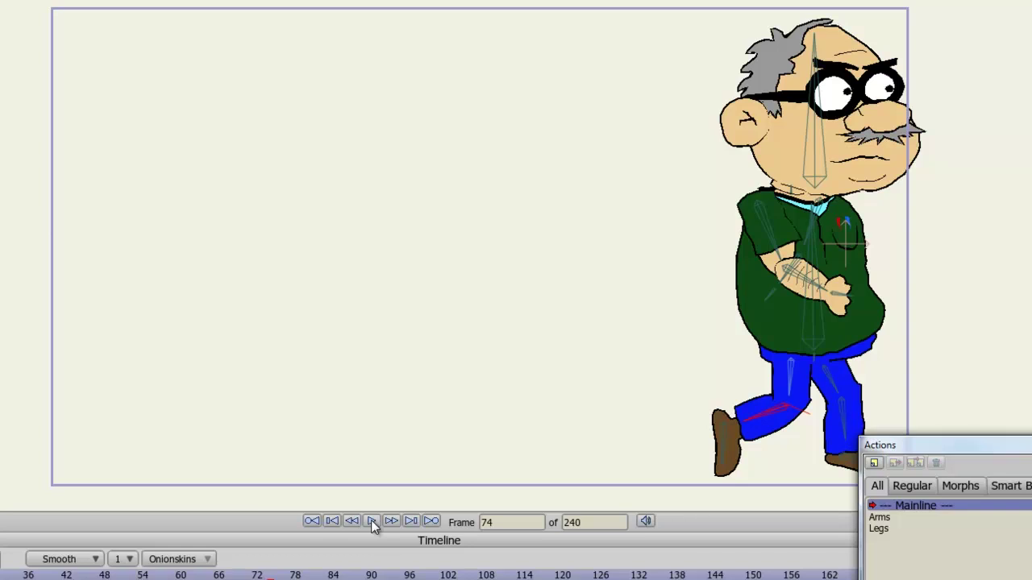